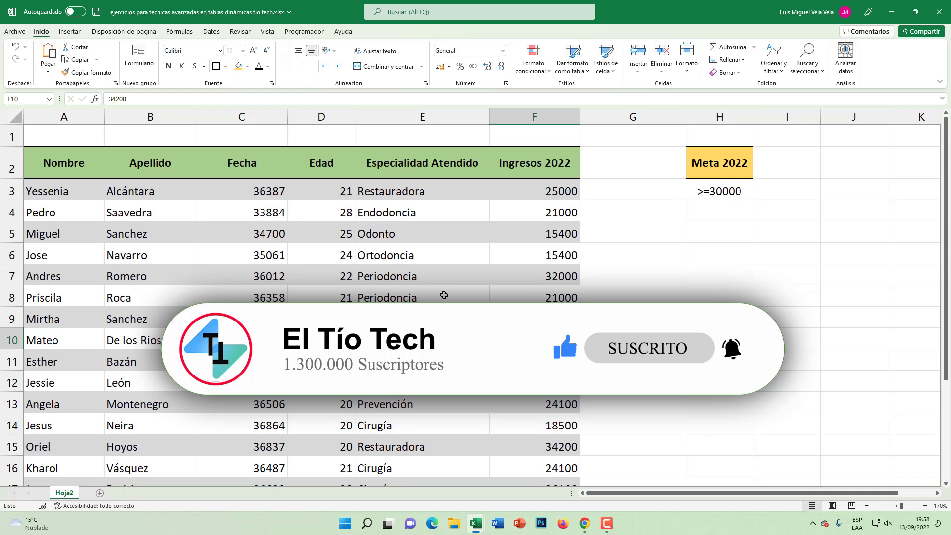
# Step: Highlight the table rows and the Meta 2022 goal box to review the data
pyautogui.click(380, 281)
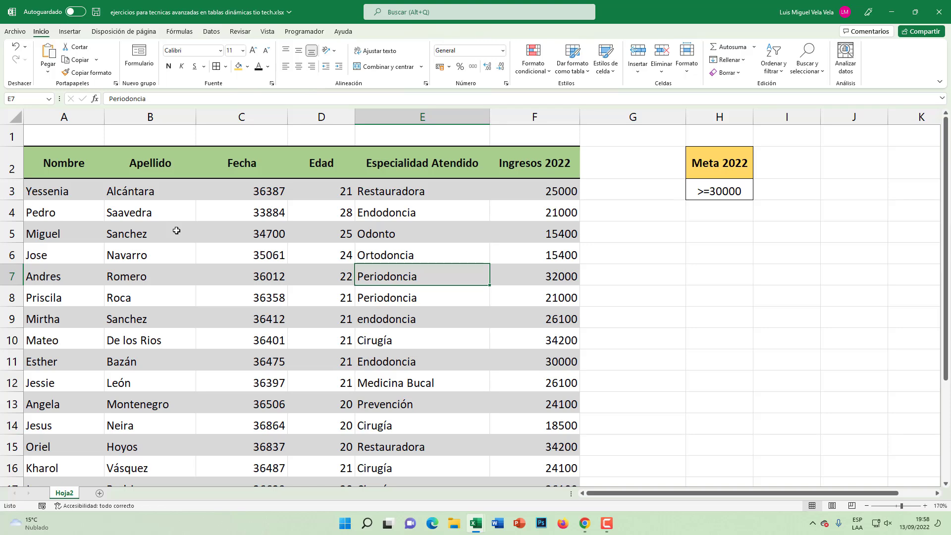
pyautogui.moveTo(56, 159); pyautogui.dragTo(704, 420)
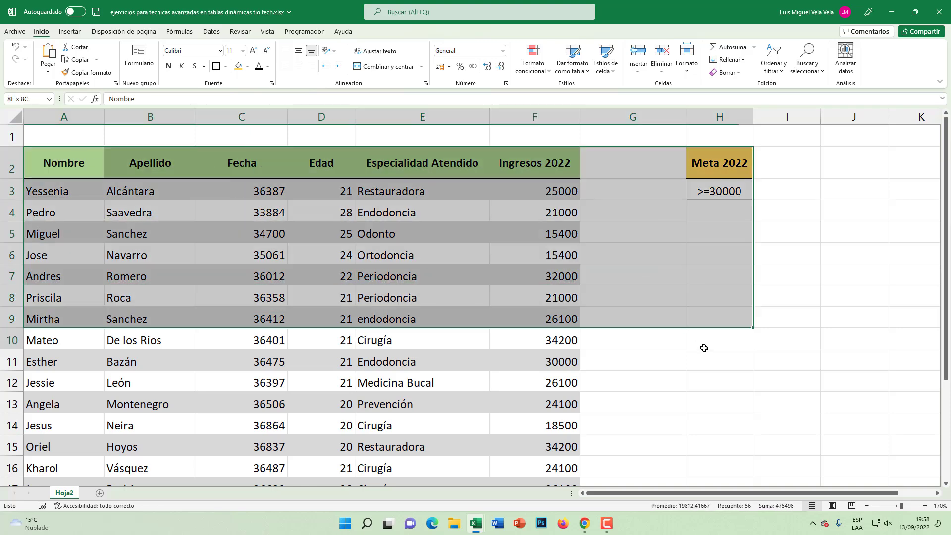
pyautogui.scroll(-1, 526, 408)
pyautogui.click(516, 400)
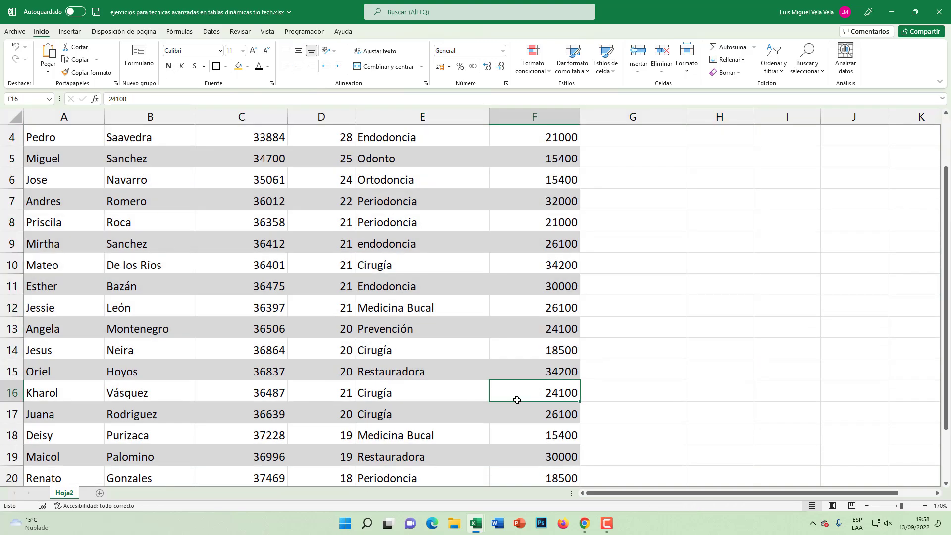
pyautogui.scroll(-3, 517, 400)
pyautogui.scroll(3, 517, 400)
pyautogui.scroll(1, 464, 385)
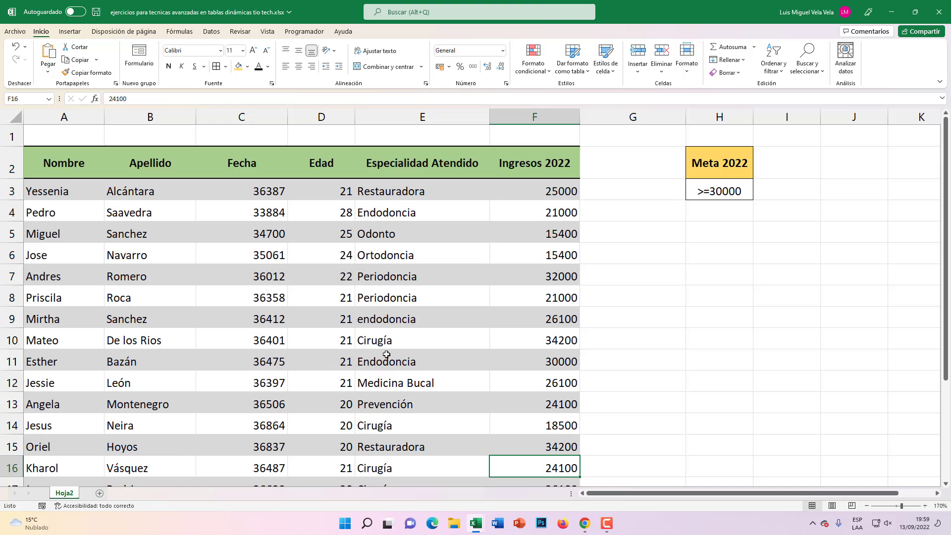
pyautogui.click(325, 342)
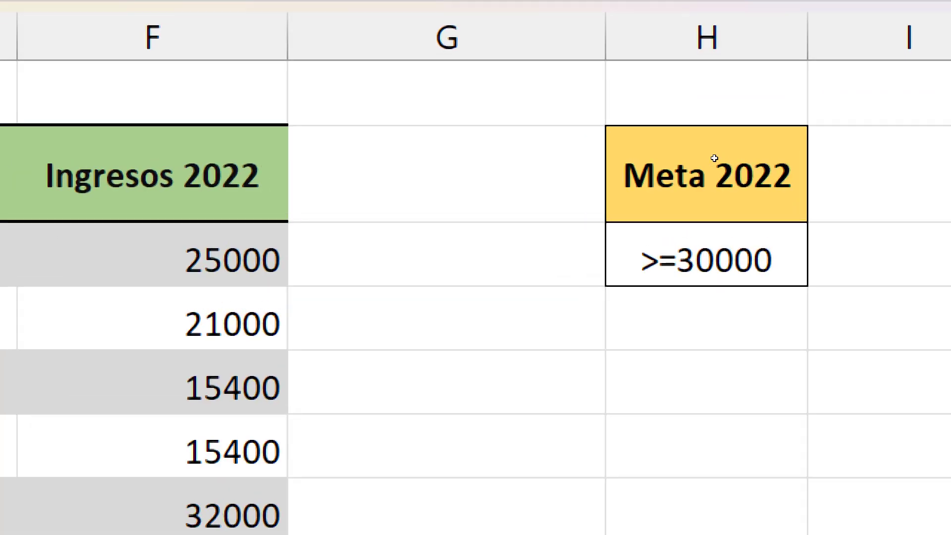
# Step: Check the >=30000 Meta 2022 goal against the Ingresos 2022 incomes, leaving everything unchanged
pyautogui.click(725, 158)
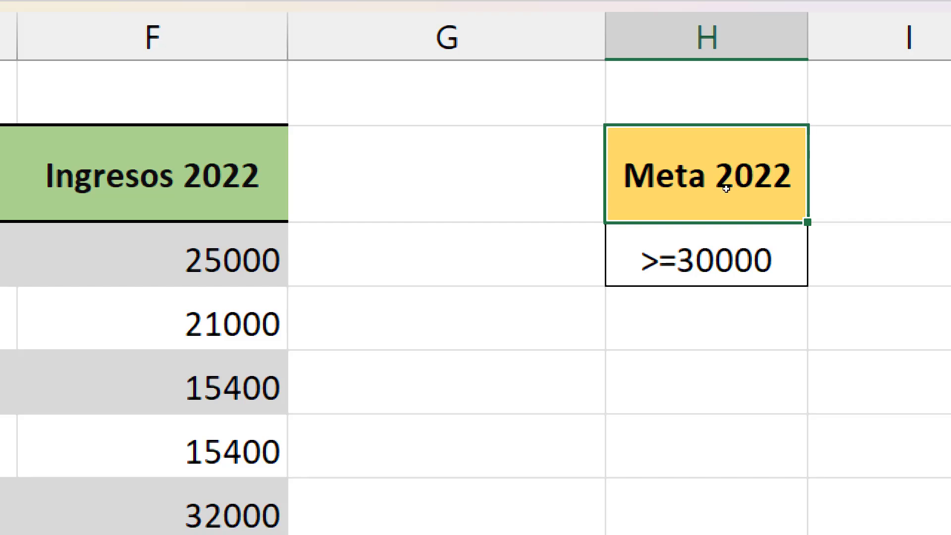
pyautogui.press('Down')
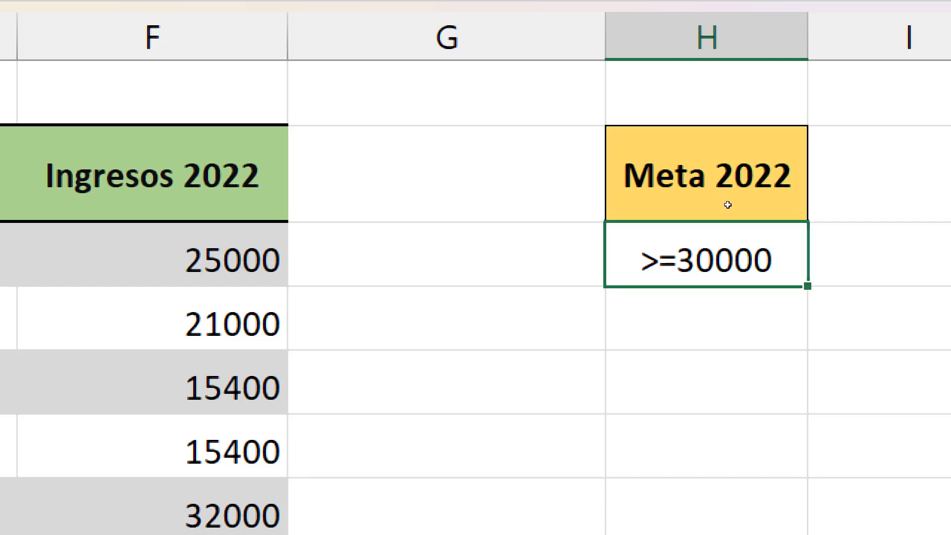
pyautogui.press('F2')
pyautogui.press('Left')
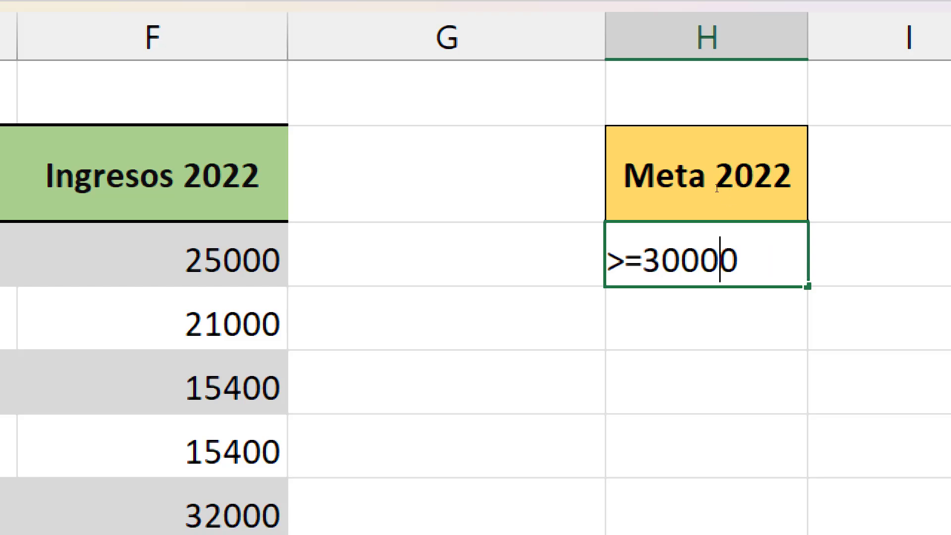
pyautogui.press('Left')
pyautogui.press('Left')
pyautogui.moveTo(712, 191); pyautogui.dragTo(740, 192)
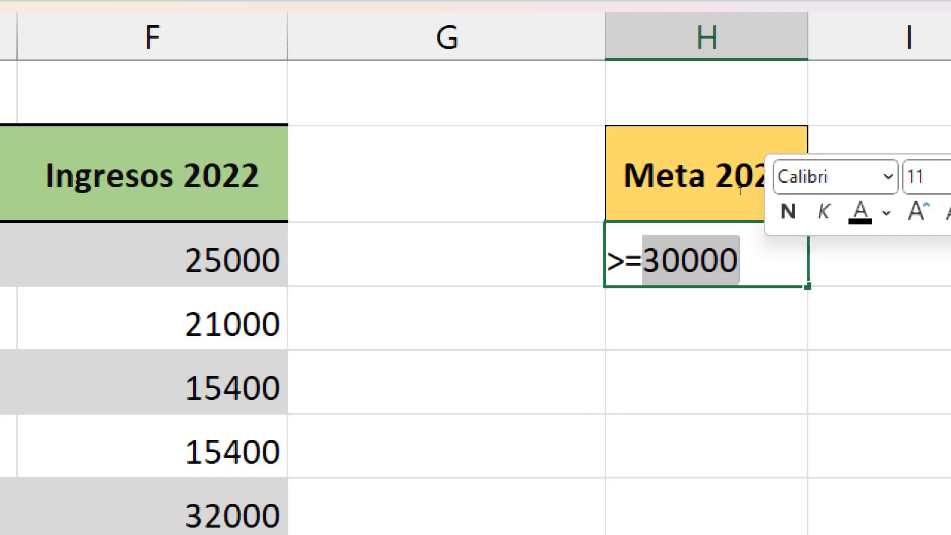
pyautogui.press('super+Escape')
pyautogui.press('Escape')
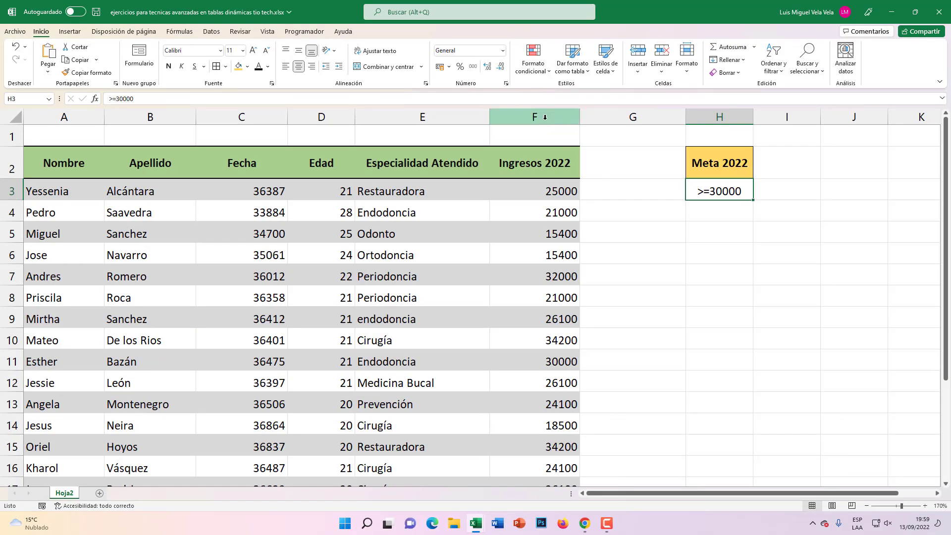
pyautogui.click(545, 117)
pyautogui.click(545, 186)
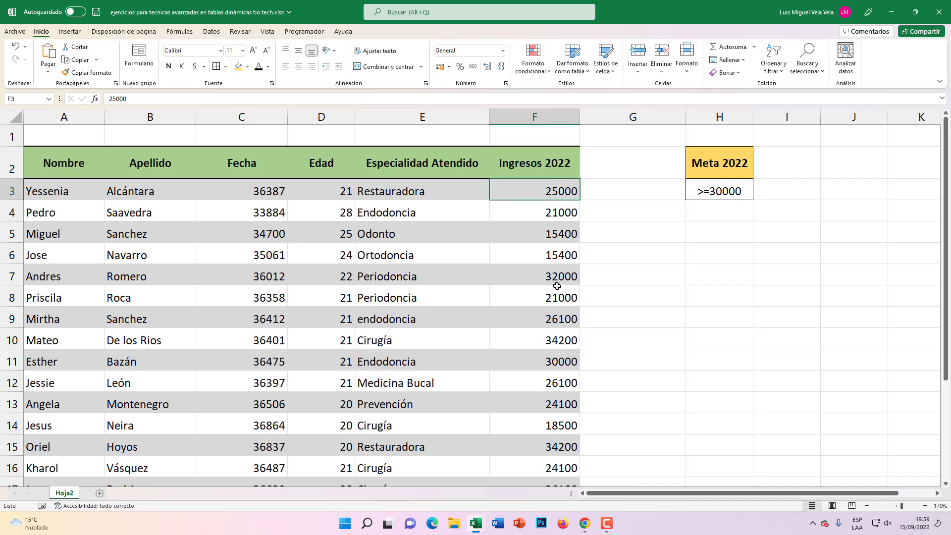
pyautogui.click(612, 214)
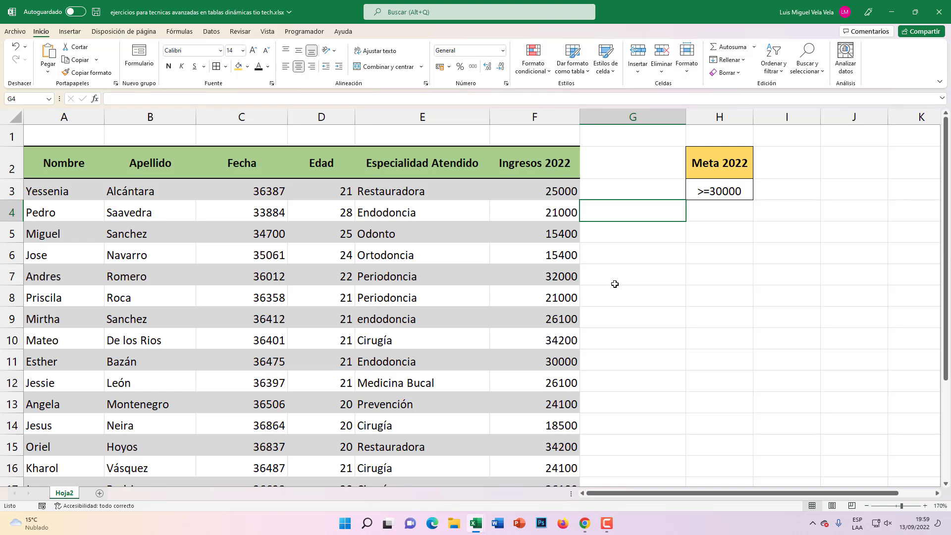
# Step: Type P in G7 and G10, beside the 32000 and 34200 incomes
pyautogui.click(615, 277)
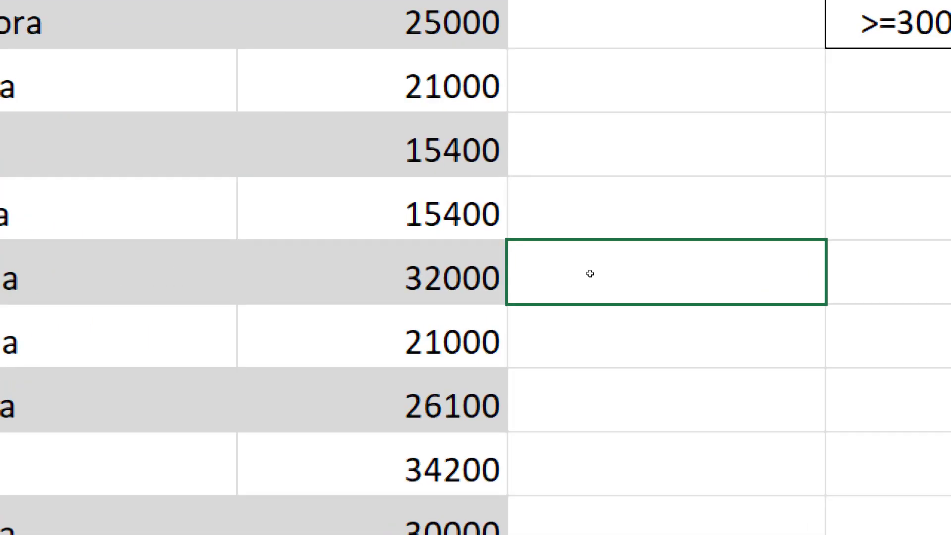
pyautogui.press('Left')
pyautogui.hotkey('shift', 'Right')
pyautogui.click(615, 276)
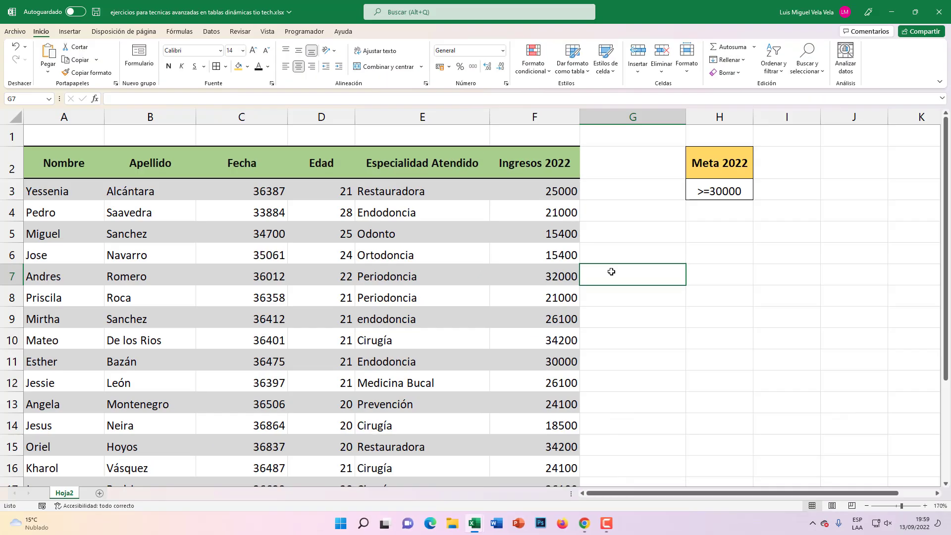
pyautogui.write('P')
pyautogui.press('Return')
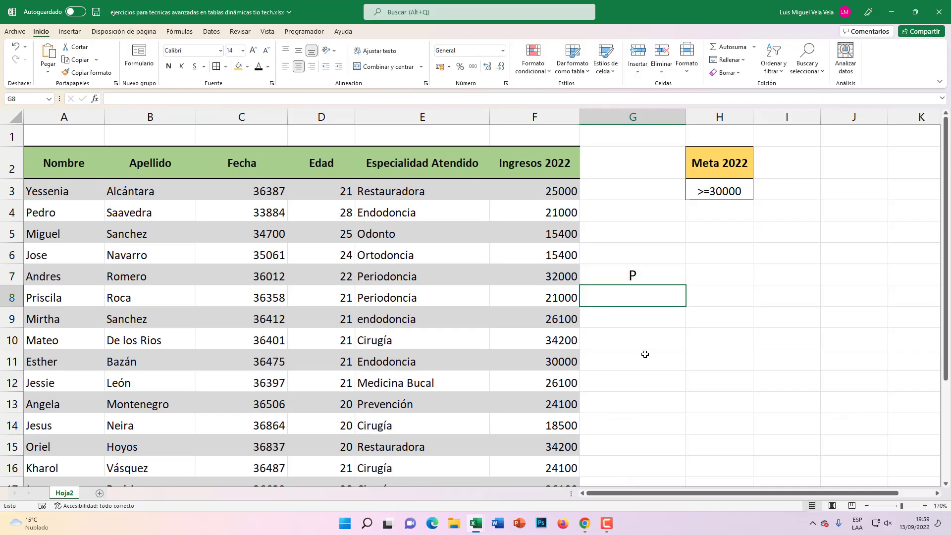
pyautogui.scroll(-1, 652, 350)
pyautogui.click(608, 269)
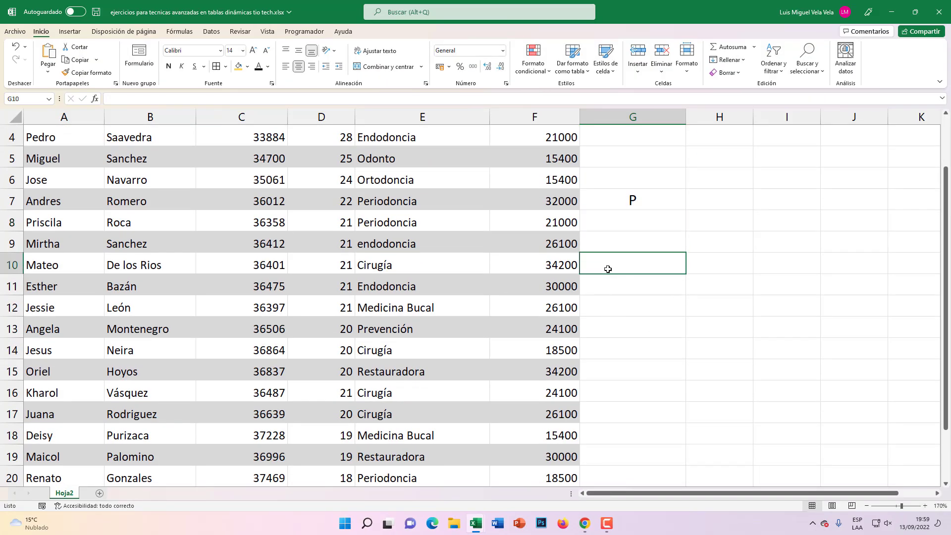
pyautogui.write('P')
pyautogui.press('Return')
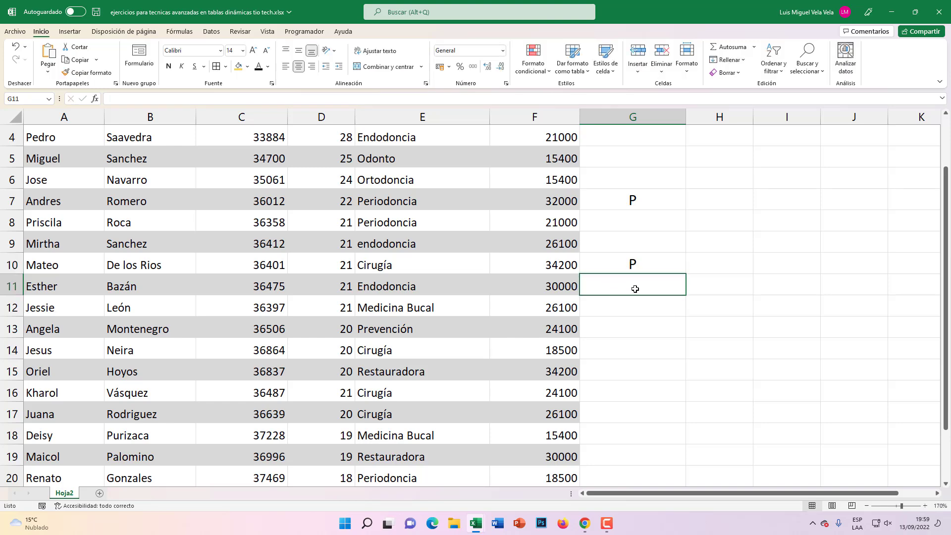
# Step: Type P in G11, G15 and G19, then reselect the >=30000 goal value
pyautogui.write('P')
pyautogui.scroll(-1, 620, 360)
pyautogui.click(605, 311)
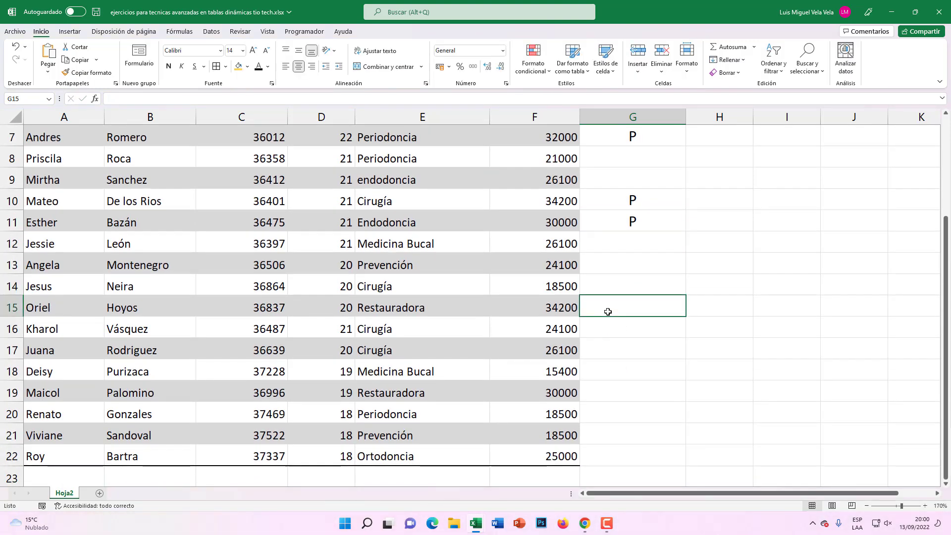
pyautogui.write('P')
pyautogui.click(602, 390)
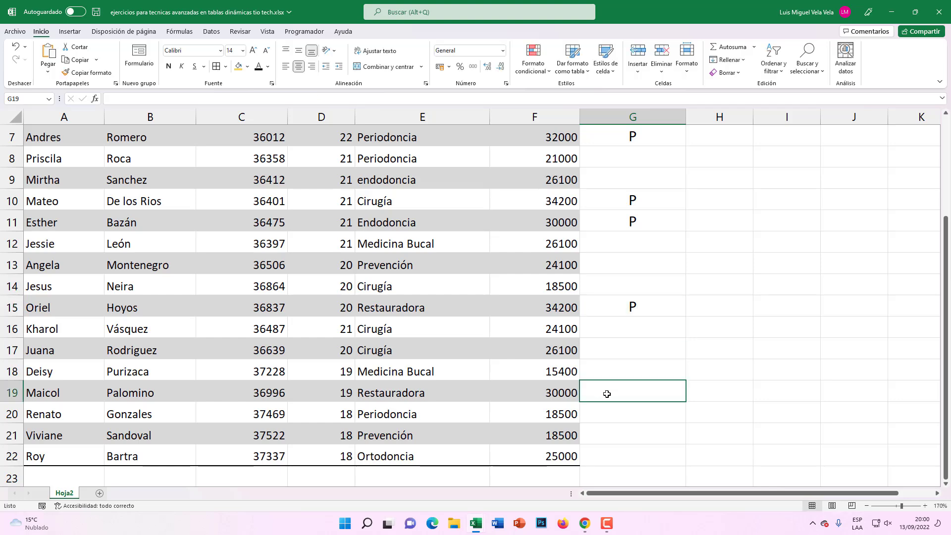
pyautogui.write('P')
pyautogui.click(630, 347)
pyautogui.scroll(2, 646, 402)
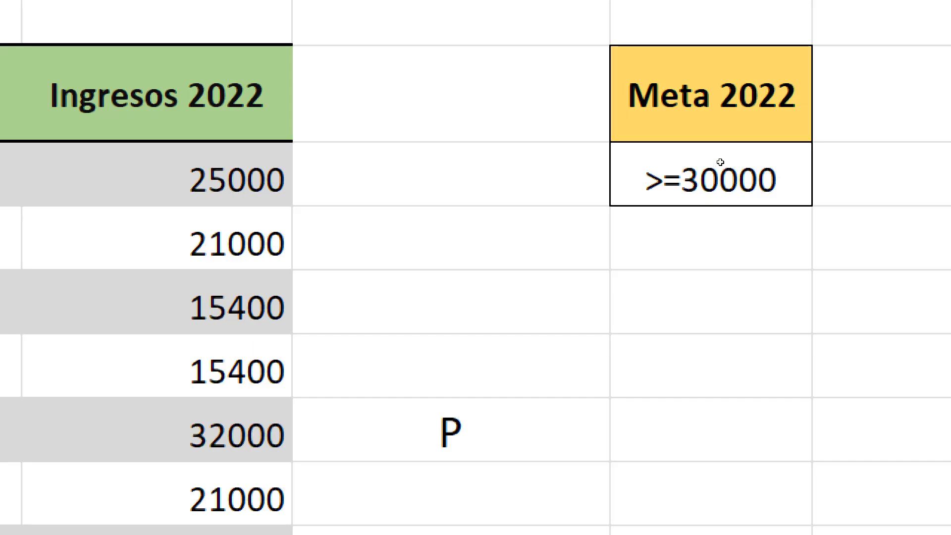
pyautogui.moveTo(721, 168); pyautogui.dragTo(722, 193)
pyautogui.click(721, 184)
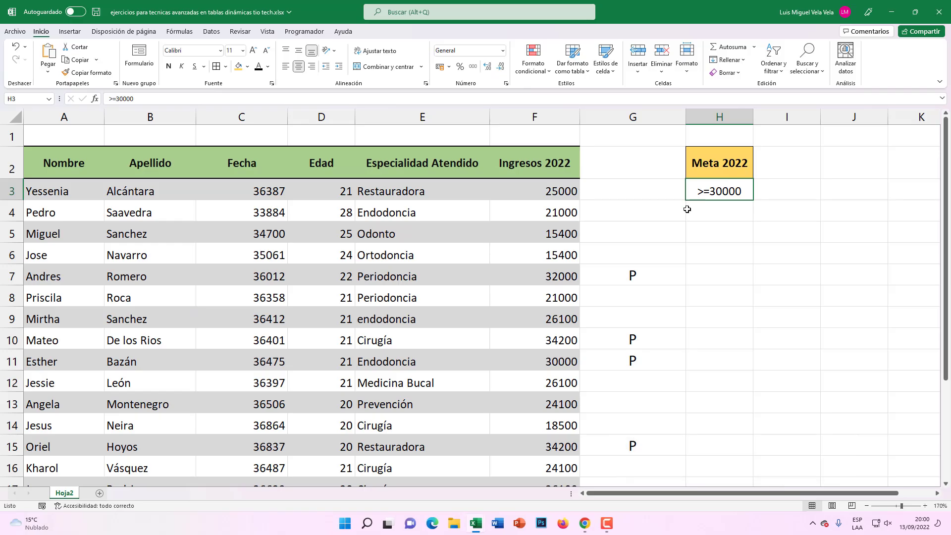
# Step: Select all of column G and apply the Wingdings 2 font to turn the P marks into checkmarks
pyautogui.click(609, 291)
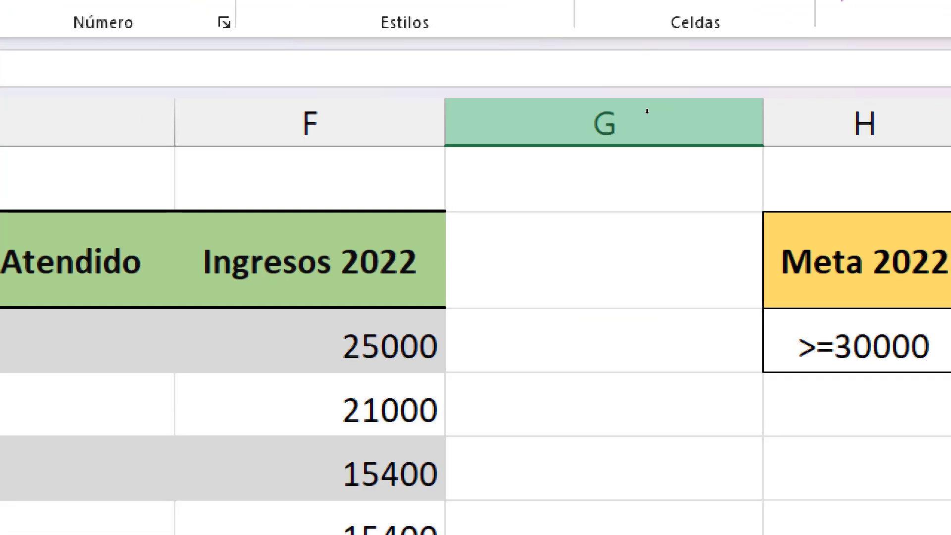
pyautogui.click(646, 111)
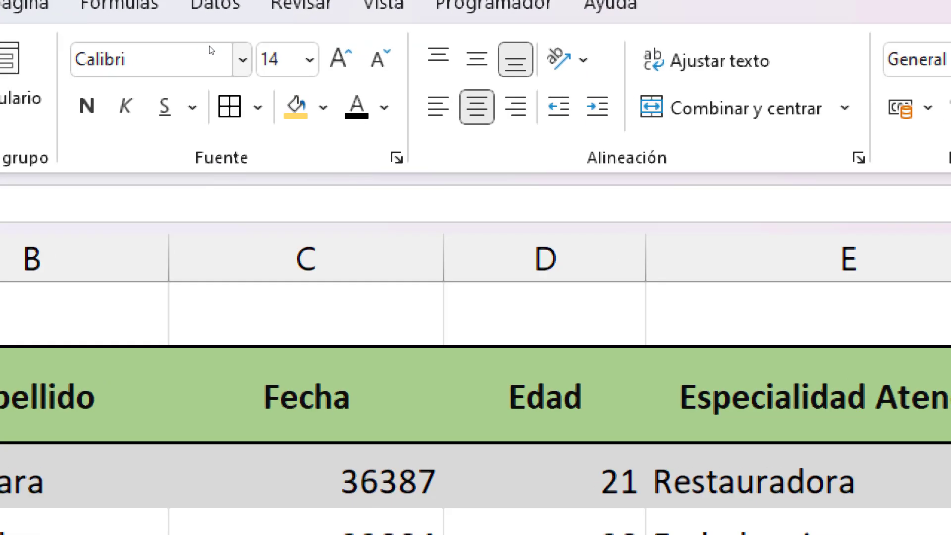
pyautogui.click(214, 49)
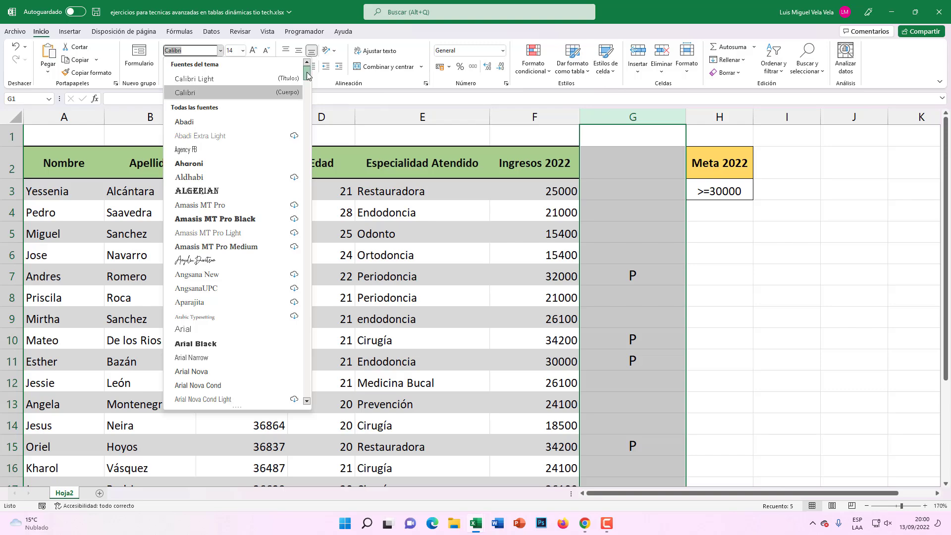
pyautogui.moveTo(307, 75); pyautogui.dragTo(307, 389)
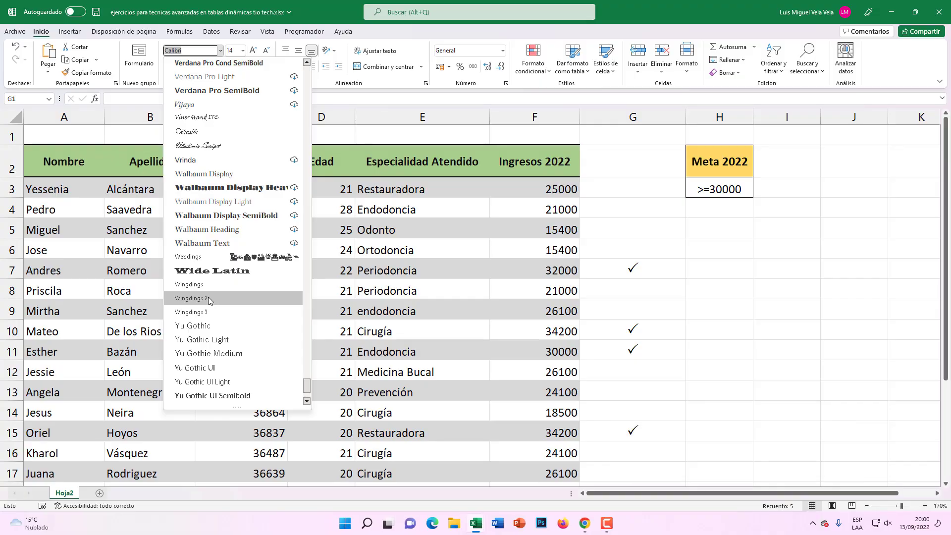
pyautogui.click(209, 298)
# Step: Enlarge the column G checkmarks three font sizes and inspect several mark cells
pyautogui.click(254, 51)
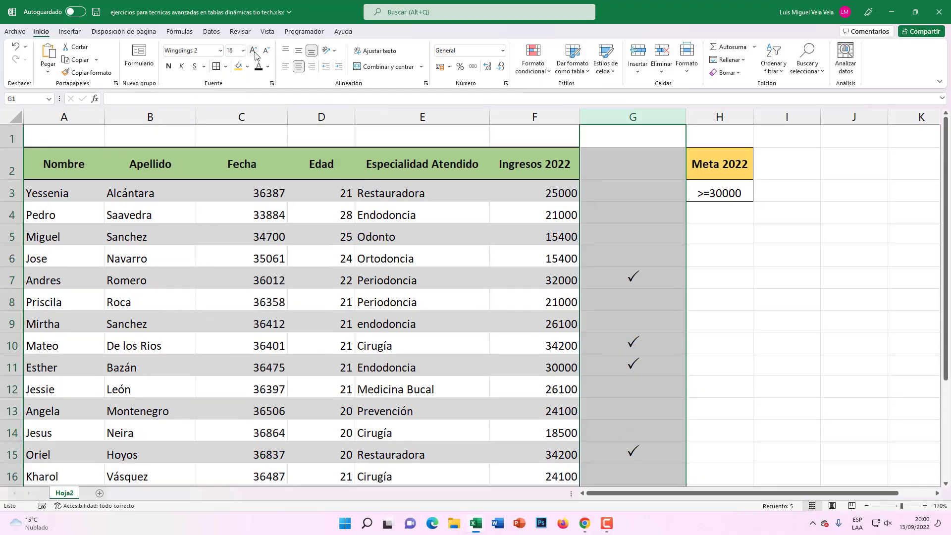
pyautogui.click(254, 52)
pyautogui.click(254, 52)
pyautogui.scroll(-1, 656, 312)
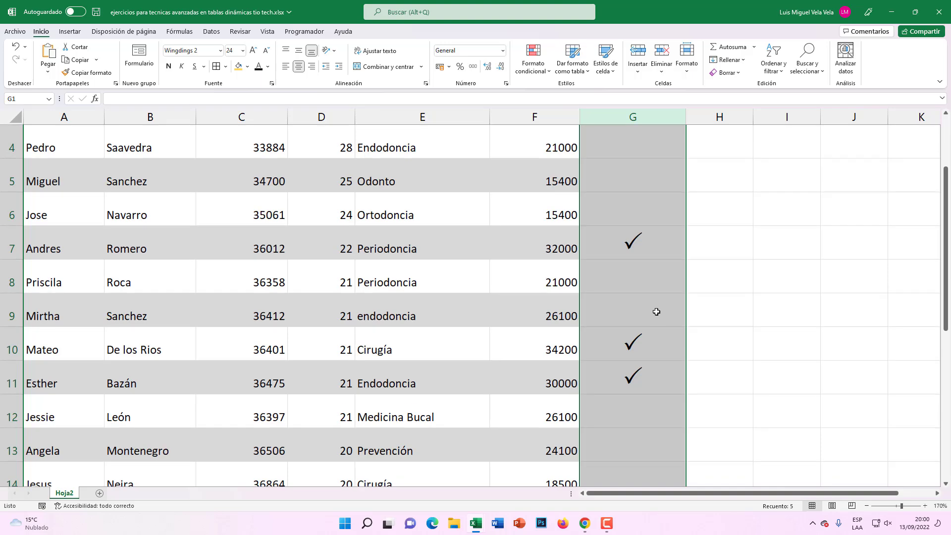
pyautogui.click(643, 243)
pyautogui.scroll(-2, 634, 294)
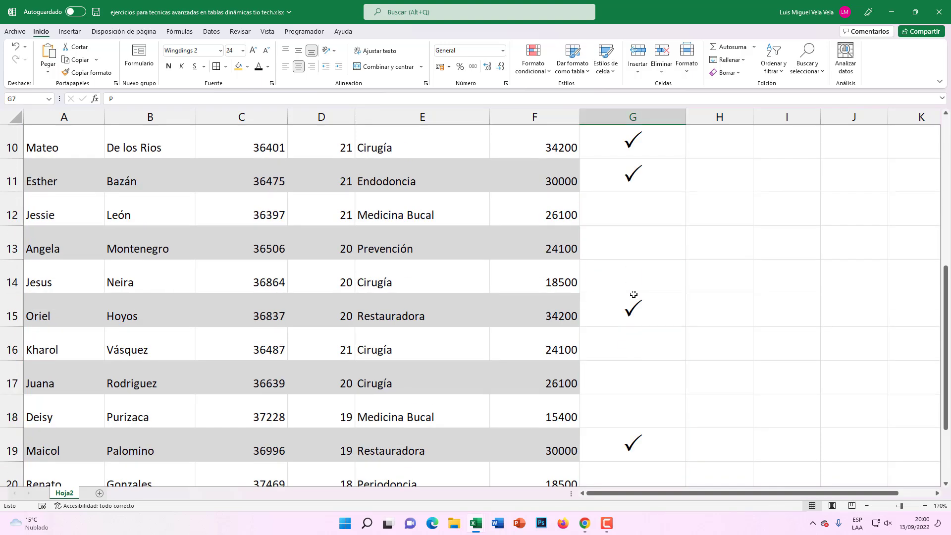
pyautogui.click(633, 437)
pyautogui.click(638, 309)
pyautogui.scroll(3, 639, 315)
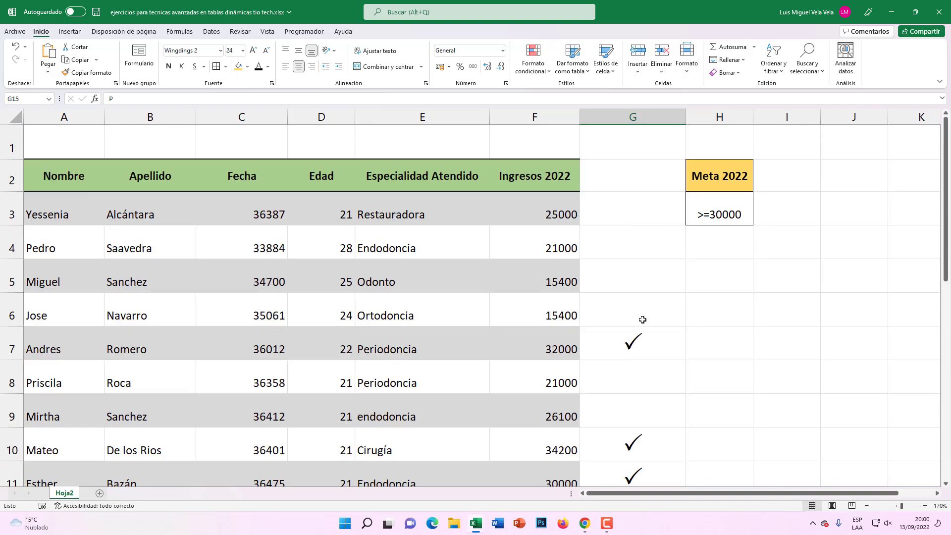
# Step: Make the whole column G marks dark green and bold
pyautogui.click(636, 117)
pyautogui.scroll(-1, 663, 342)
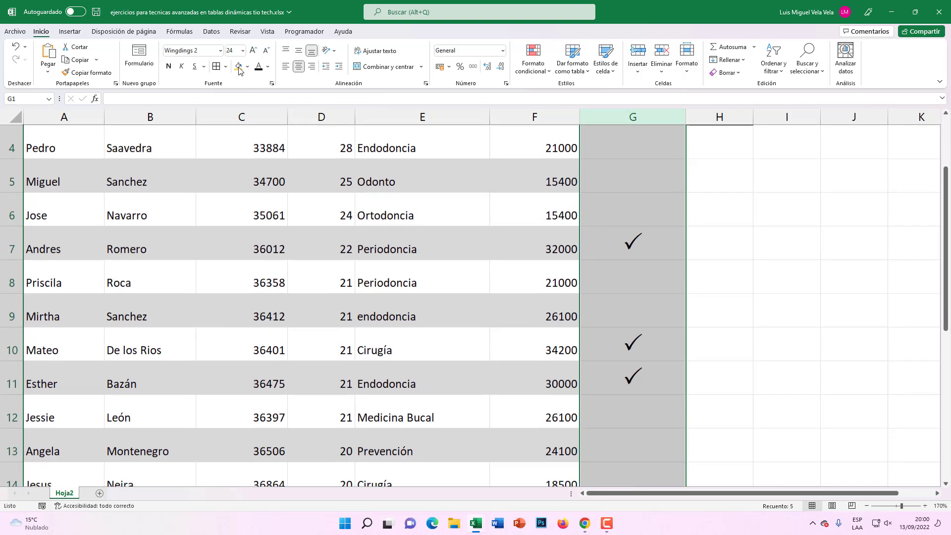
pyautogui.click(267, 67)
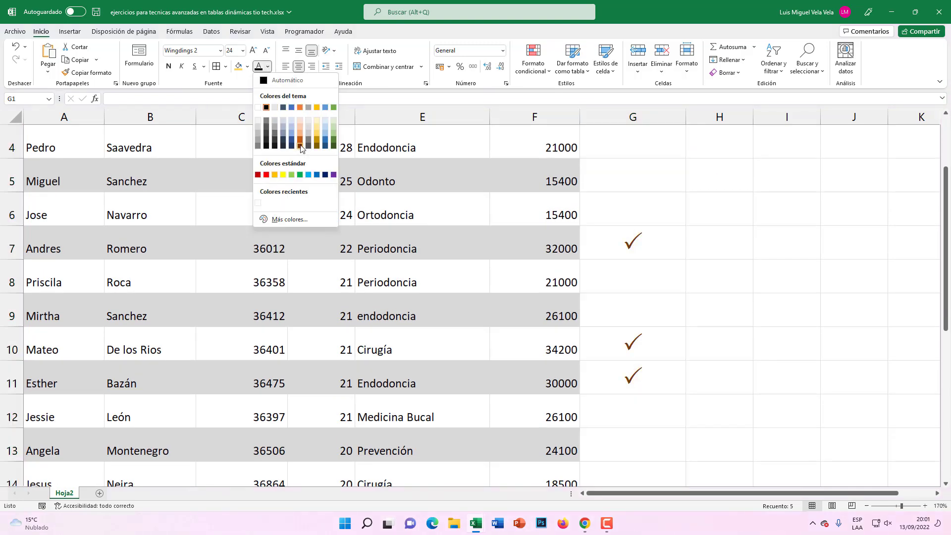
pyautogui.click(333, 146)
pyautogui.scroll(1, 334, 199)
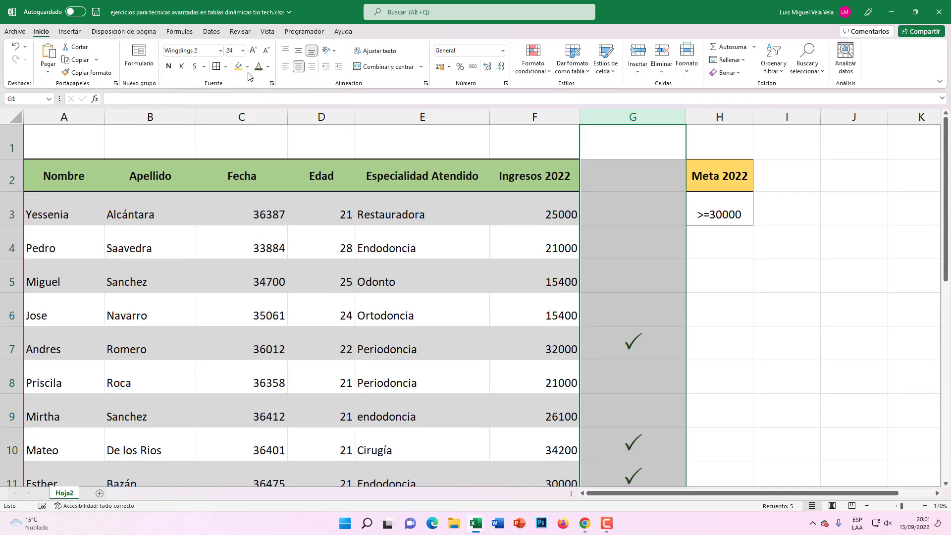
pyautogui.click(169, 66)
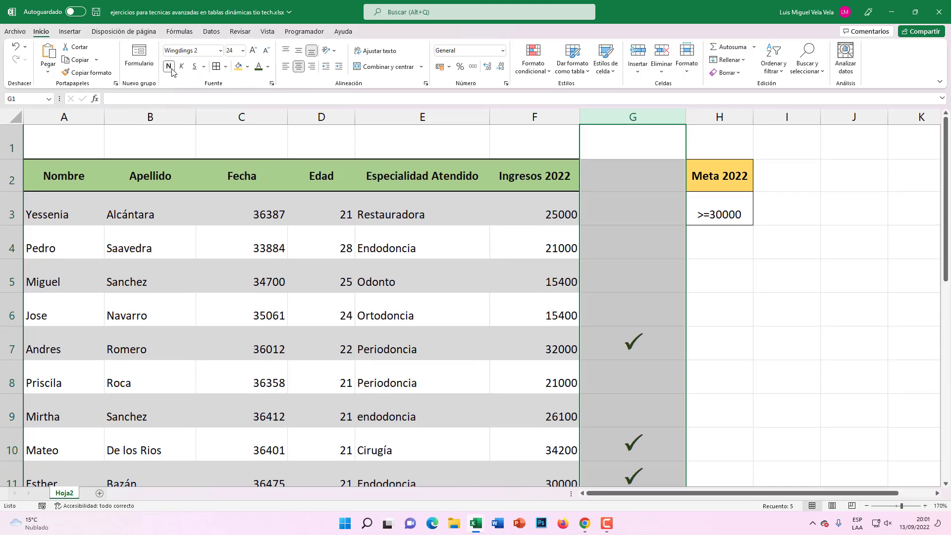
# Step: Grow the column G marks to size 28 and deselect by picking G6
pyautogui.click(253, 51)
pyautogui.click(253, 51)
pyautogui.click(658, 333)
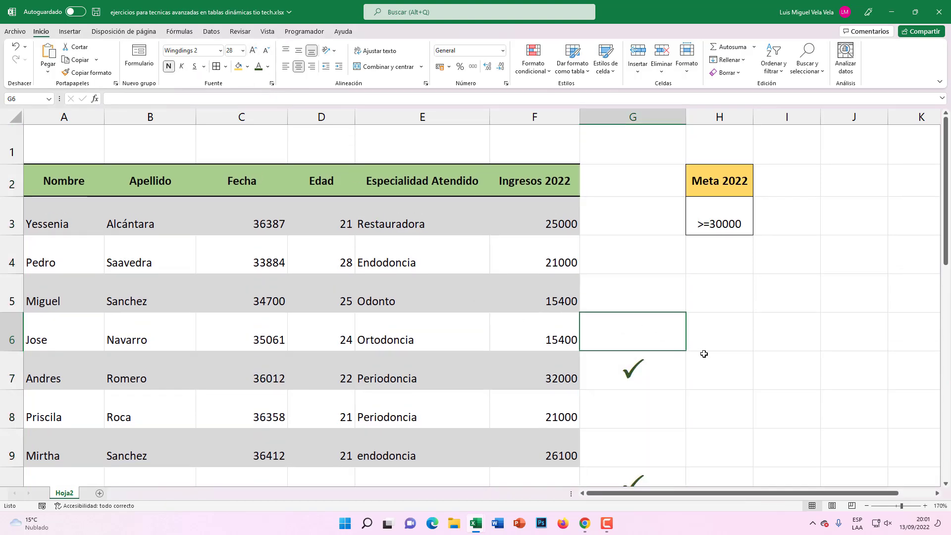
pyautogui.scroll(-2, 699, 354)
pyautogui.scroll(2, 703, 349)
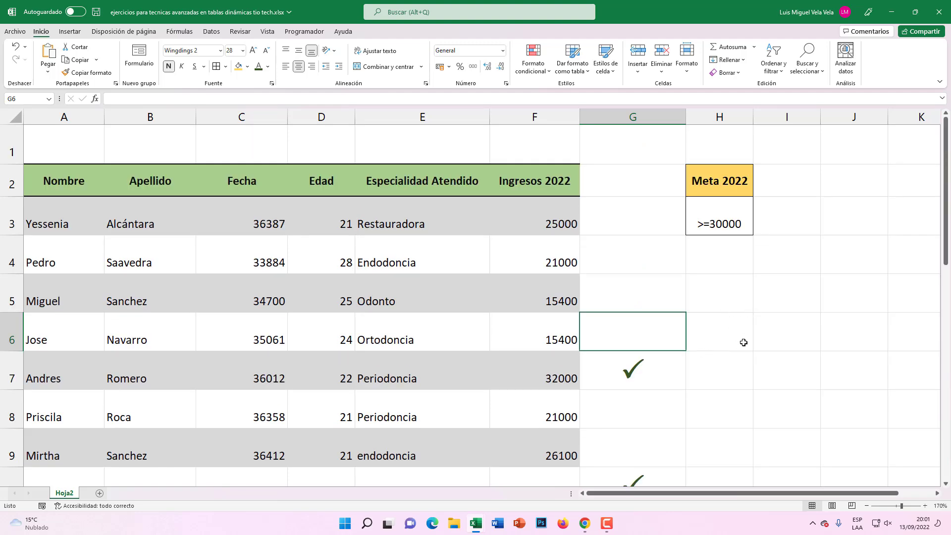
pyautogui.scroll(-1, 743, 340)
pyautogui.scroll(1, 741, 336)
# Step: Test the O symbol in empty cell H5, then clear it
pyautogui.click(743, 299)
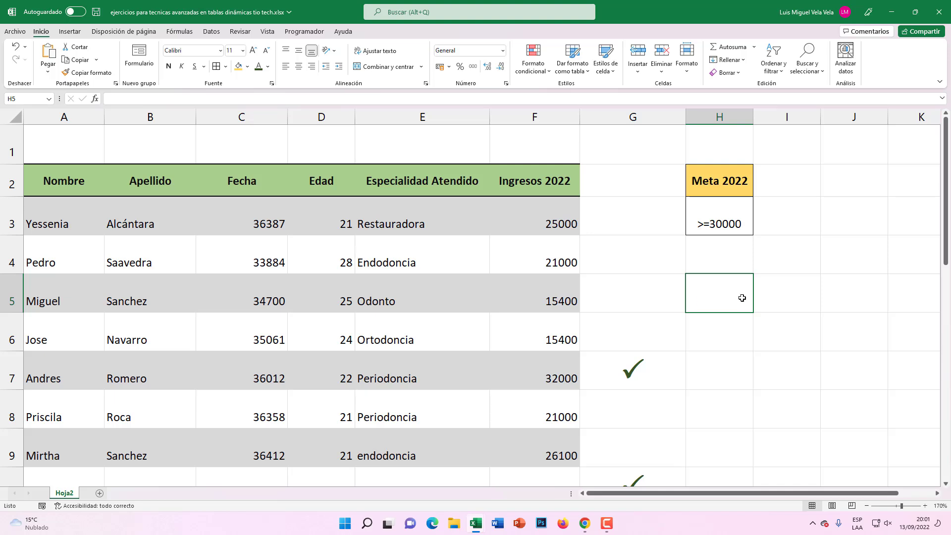
pyautogui.write('O')
pyautogui.press('Return')
pyautogui.click(742, 299)
pyautogui.press('Delete')
# Step: Type O for X marks down the first five income rows of column G
pyautogui.click(633, 227)
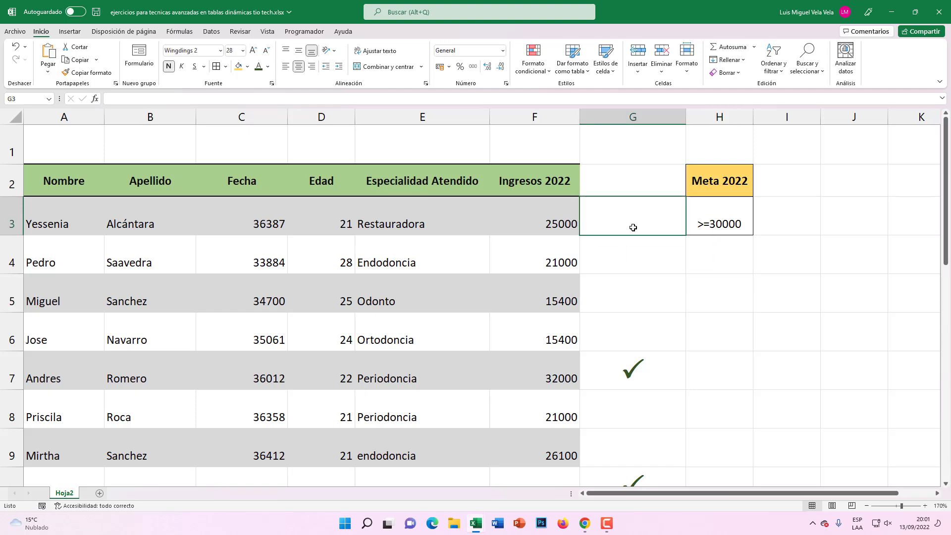
pyautogui.write('O')
pyautogui.press('Return')
pyautogui.write('O')
pyautogui.press('Return')
pyautogui.write('O')
pyautogui.press('Return')
pyautogui.write('O')
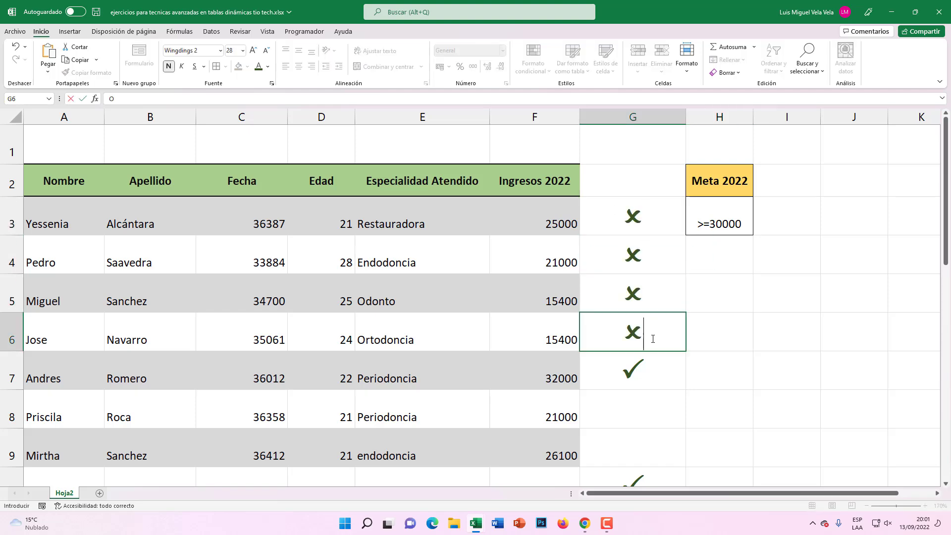
pyautogui.scroll(-1, 641, 307)
pyautogui.press('Return')
pyautogui.press('Return')
pyautogui.write('O')
pyautogui.scroll(-1, 648, 353)
pyautogui.scroll(-1, 648, 353)
# Step: Put a P check mark in G15 and an X mark in G13
pyautogui.click(642, 345)
pyautogui.write('O')
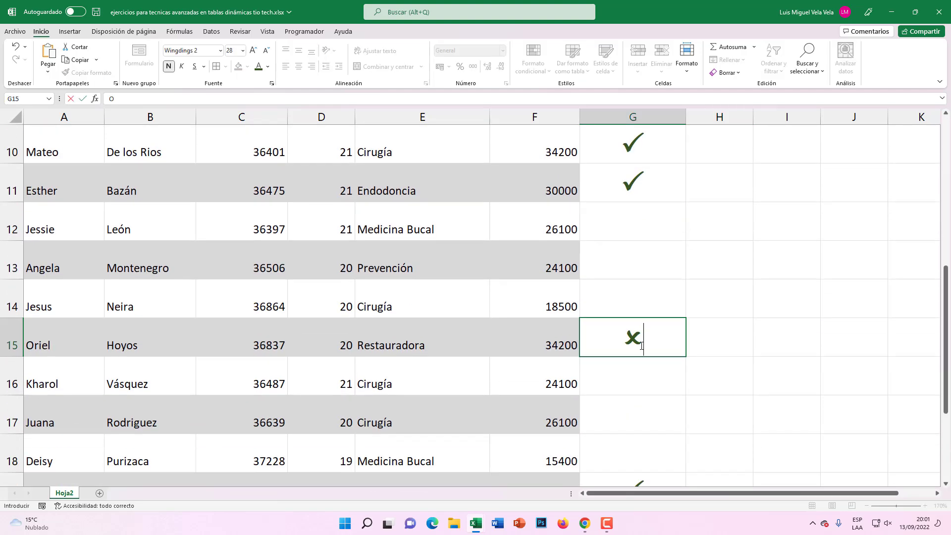
pyautogui.press('BackSpace')
pyautogui.write('P')
pyautogui.click(636, 272)
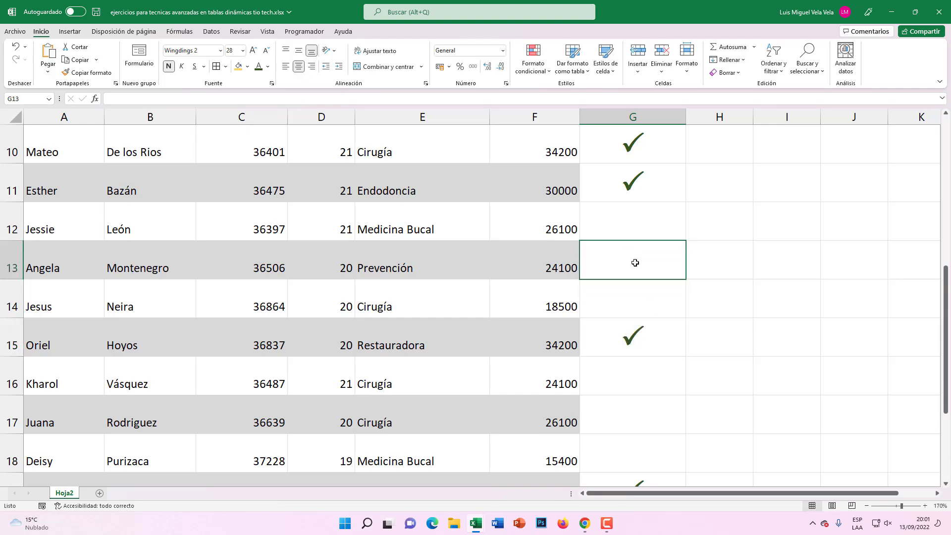
pyautogui.write('O')
# Step: Add X marks in G12, G14, G16, G17 and G18
pyautogui.click(631, 236)
pyautogui.write('O')
pyautogui.click(635, 292)
pyautogui.write('O')
pyautogui.click(632, 382)
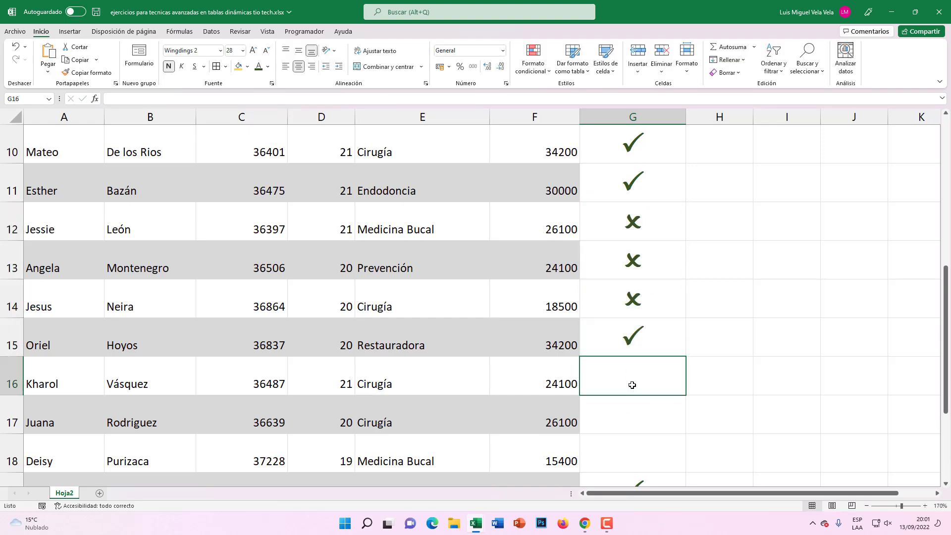
pyautogui.write('O')
pyautogui.click(641, 297)
pyautogui.write('O')
pyautogui.click(638, 333)
pyautogui.write('O')
# Step: Add the last X marks in G20, G21 and G22
pyautogui.click(637, 410)
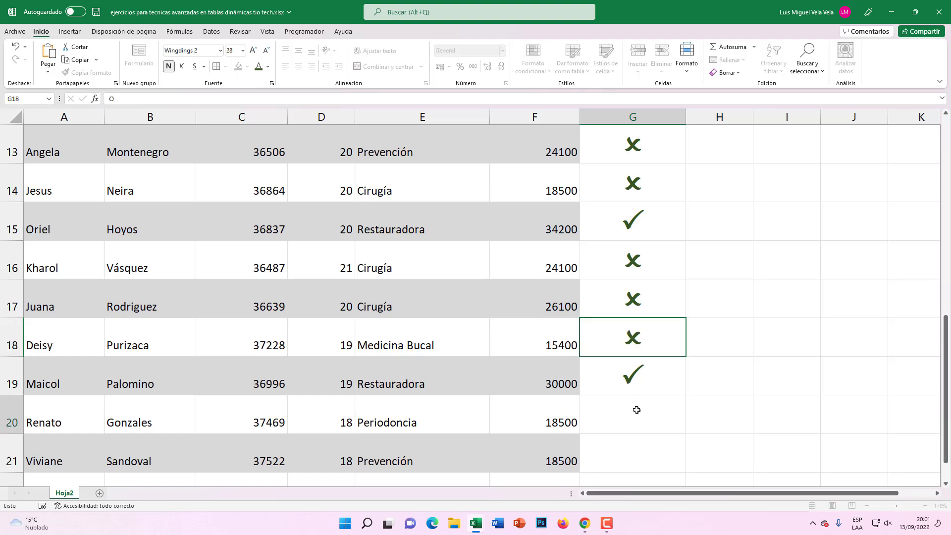
pyautogui.write('O')
pyautogui.press('Return')
pyautogui.scroll(-1, 669, 401)
pyautogui.write('O')
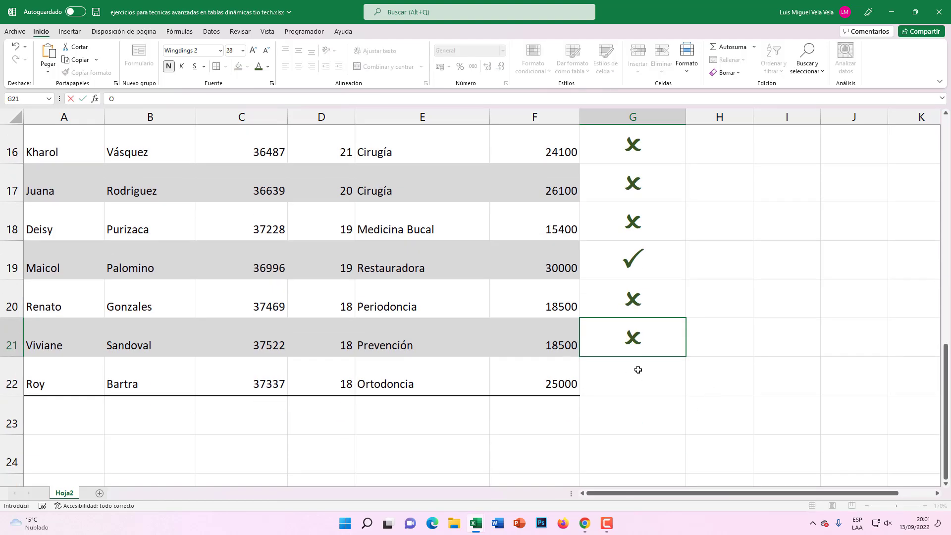
pyautogui.click(638, 370)
pyautogui.write('O')
pyautogui.scroll(2, 703, 391)
pyautogui.scroll(3, 706, 376)
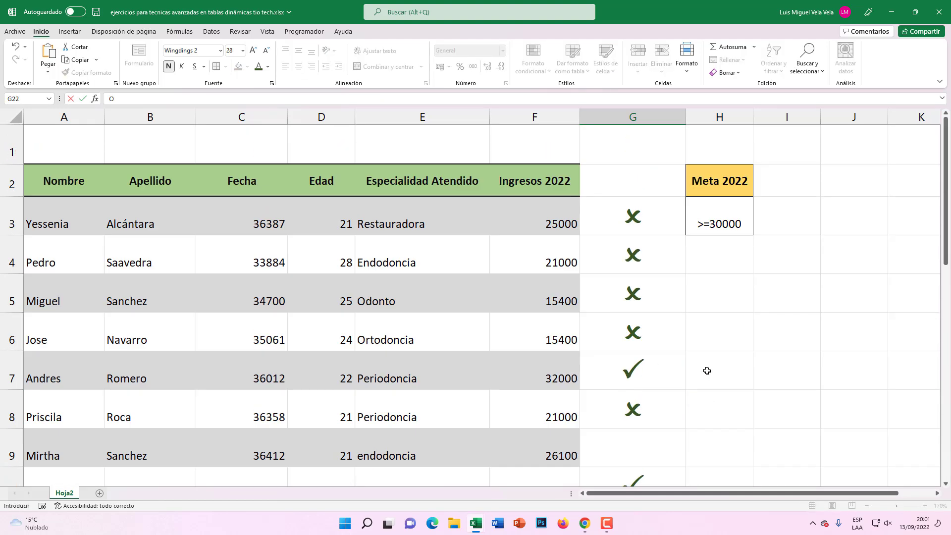
# Step: Insert an empty column at H, before the Meta 2022 box
pyautogui.click(705, 117)
pyautogui.rightClick(708, 117)
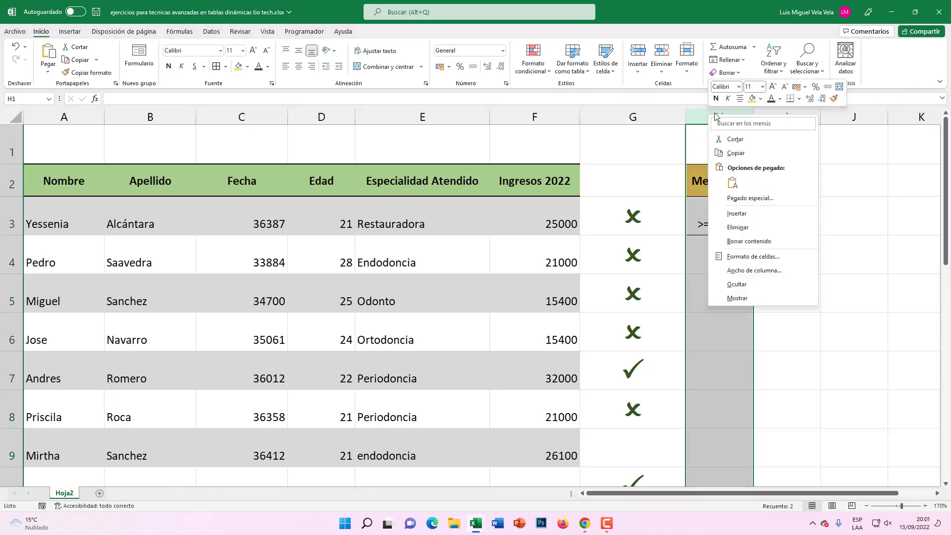
pyautogui.click(736, 214)
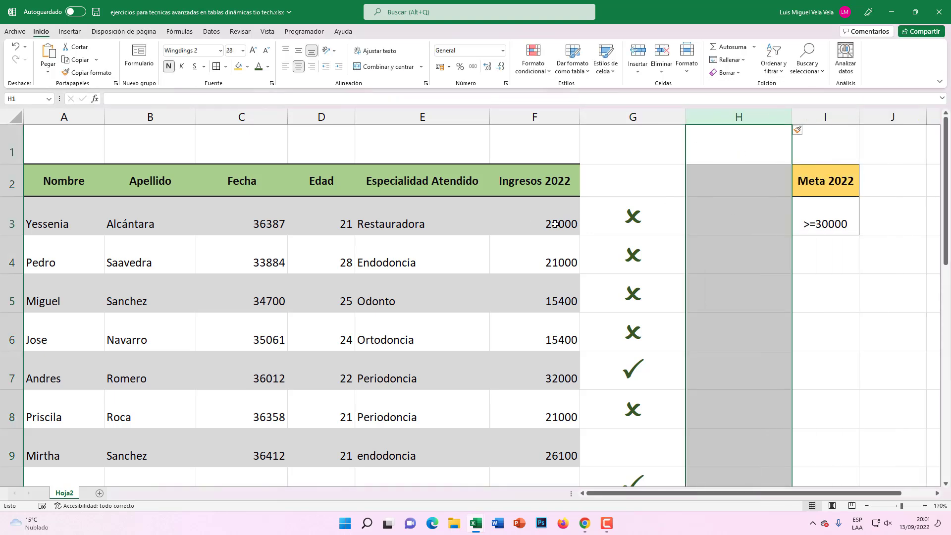
pyautogui.press('Left')
pyautogui.press('Left')
pyautogui.press('Down')
pyautogui.press('Down')
# Step: Zoom out to 130% and select cell H3 beside the first income
pyautogui.click(866, 506)
pyautogui.click(867, 505)
pyautogui.click(867, 506)
pyautogui.click(867, 506)
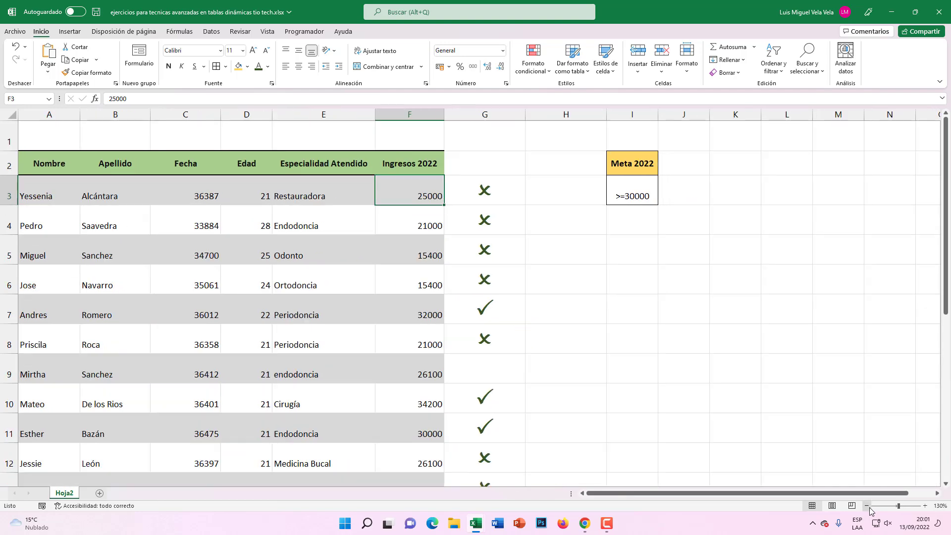
pyautogui.scroll(-5, 339, 351)
pyautogui.scroll(1, 339, 352)
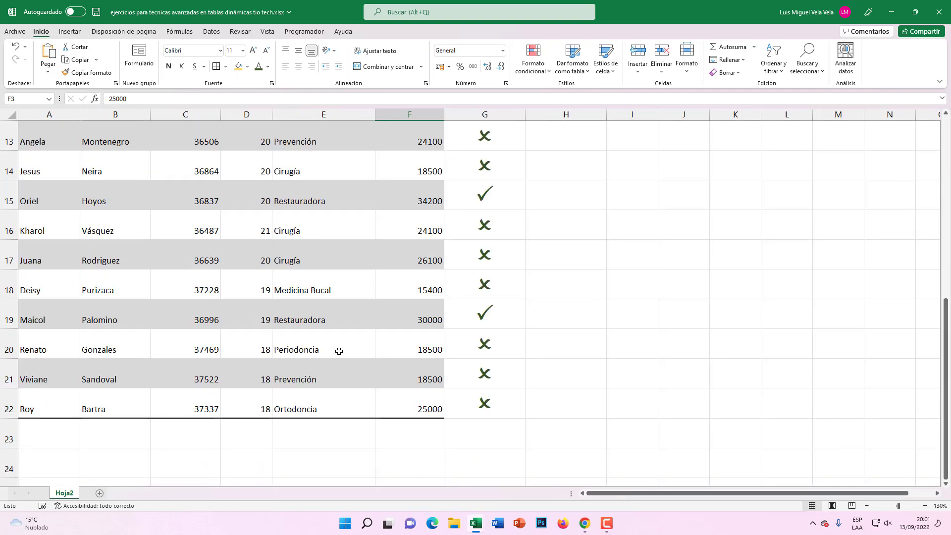
pyautogui.scroll(4, 342, 350)
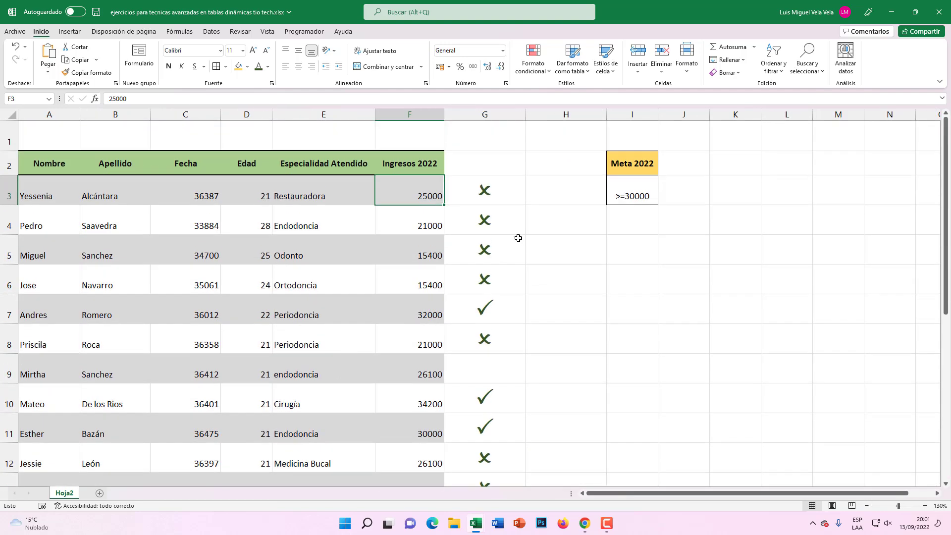
pyautogui.click(537, 189)
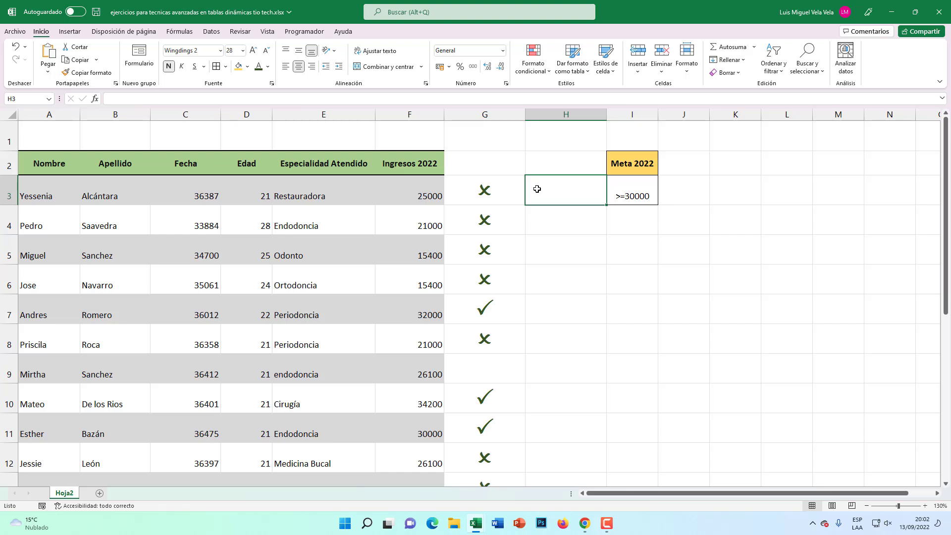
# Step: Switch the new column H to the Calibri font
pyautogui.write('=')
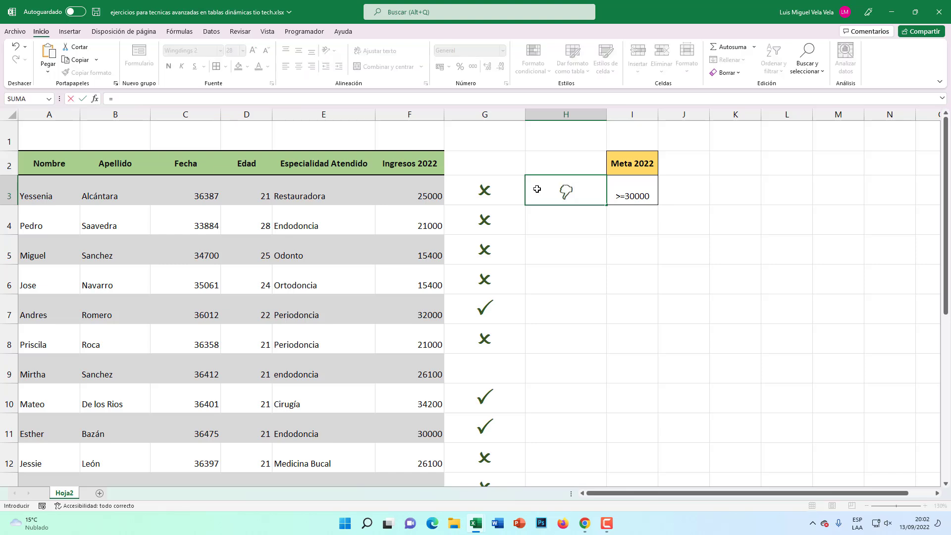
pyautogui.press('Escape')
pyautogui.click(567, 115)
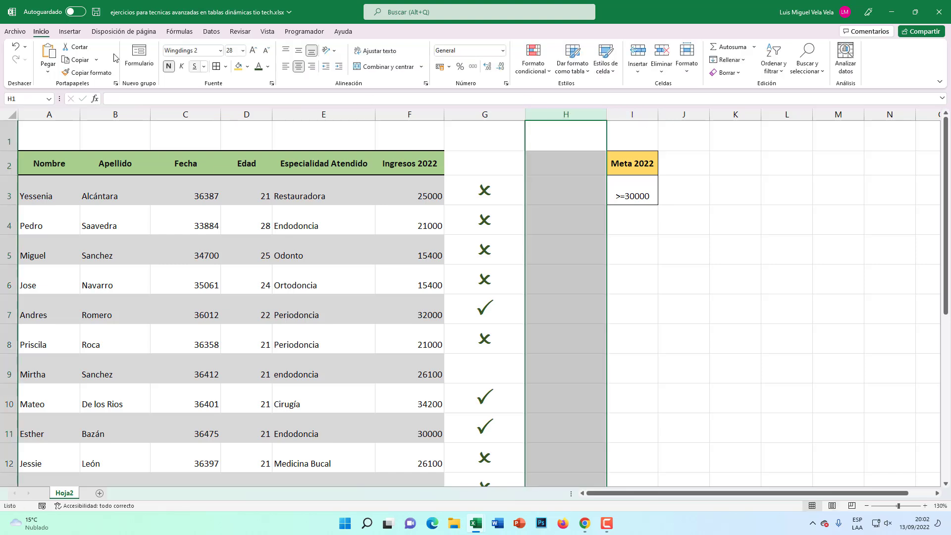
pyautogui.click(220, 50)
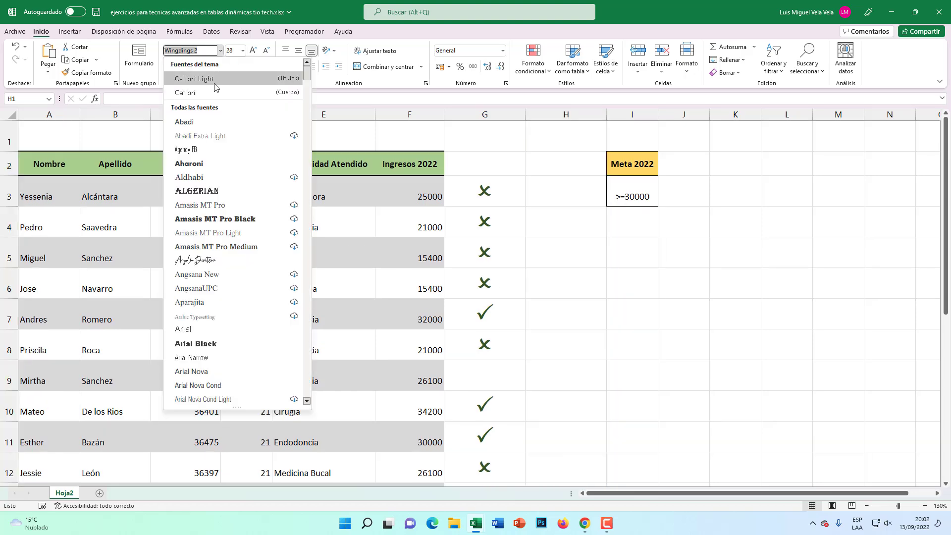
pyautogui.click(185, 92)
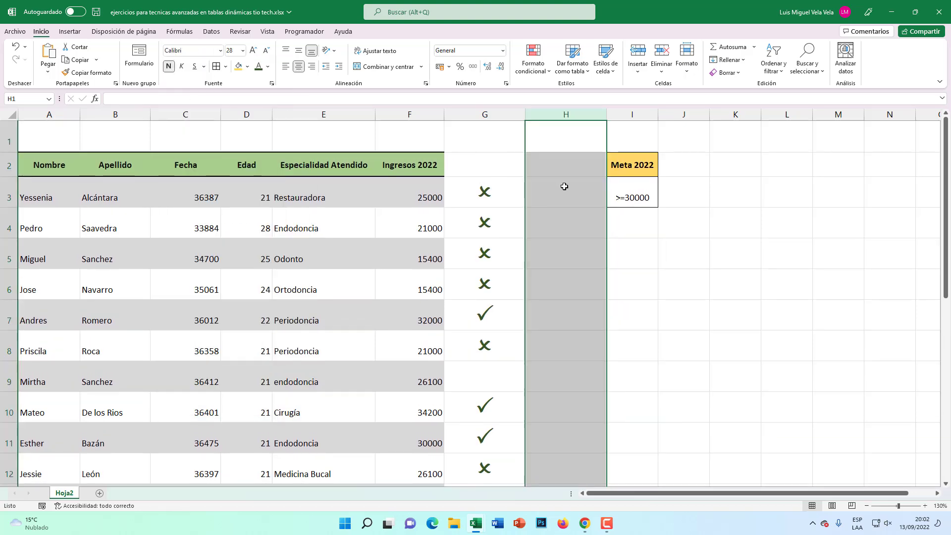
# Step: Enter =SI(F3>=30000;"P";"O") in cell H3
pyautogui.click(565, 186)
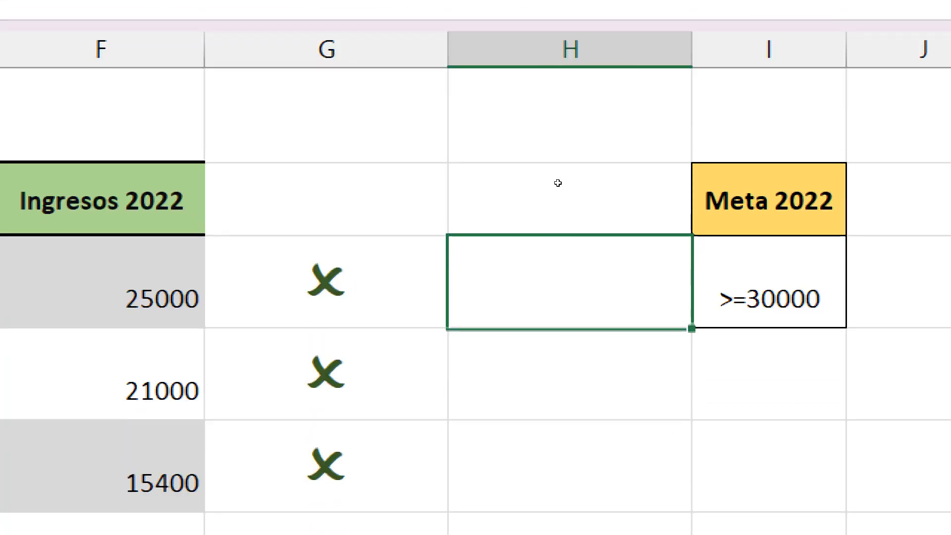
pyautogui.write('=si')
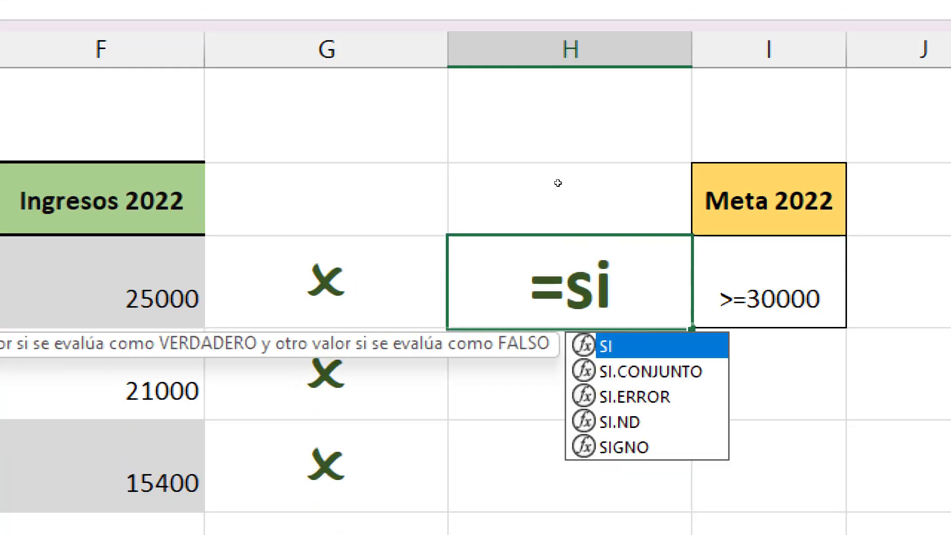
pyautogui.press('Tab')
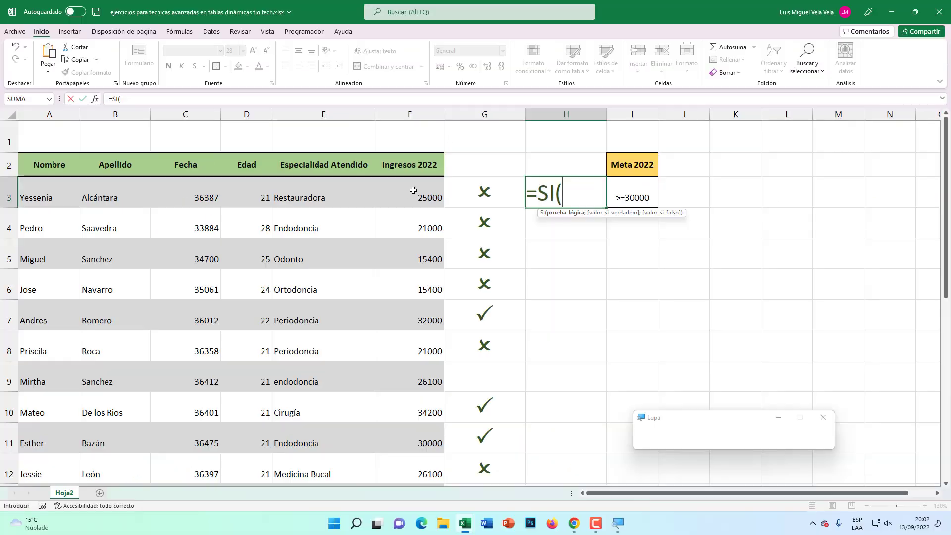
pyautogui.click(413, 190)
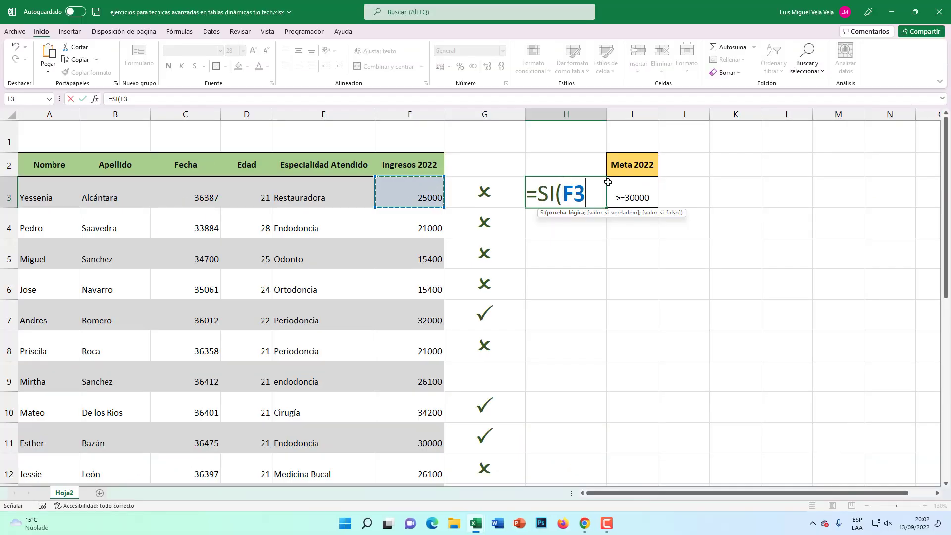
pyautogui.write('>')
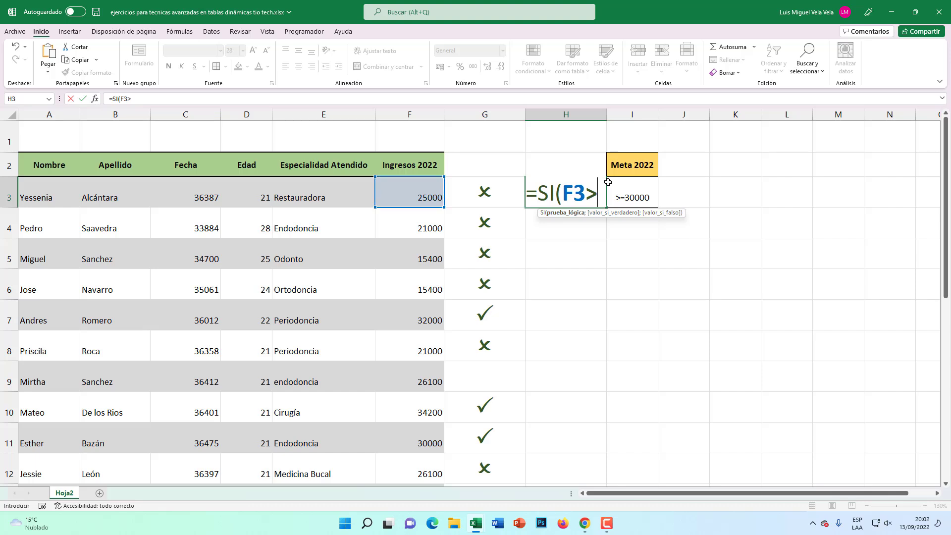
pyautogui.write('=')
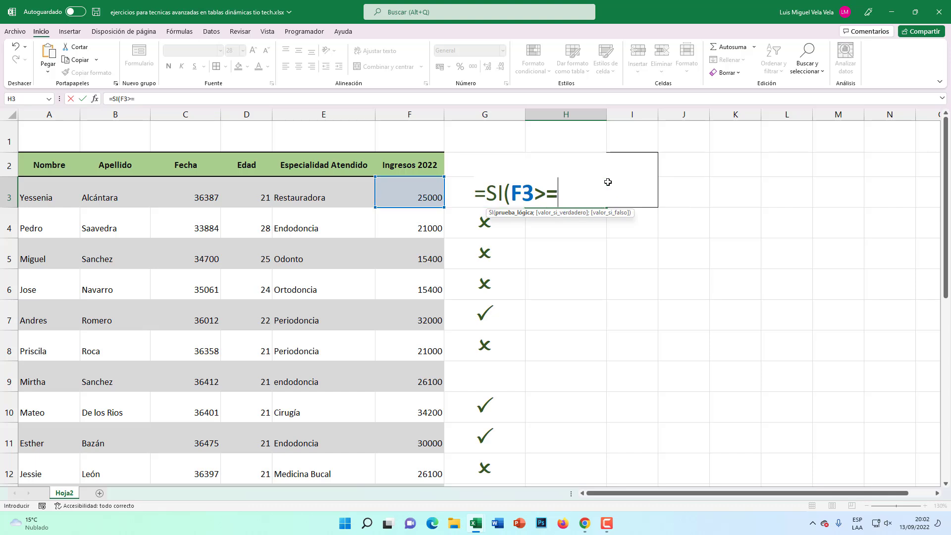
pyautogui.write('30')
pyautogui.write('000')
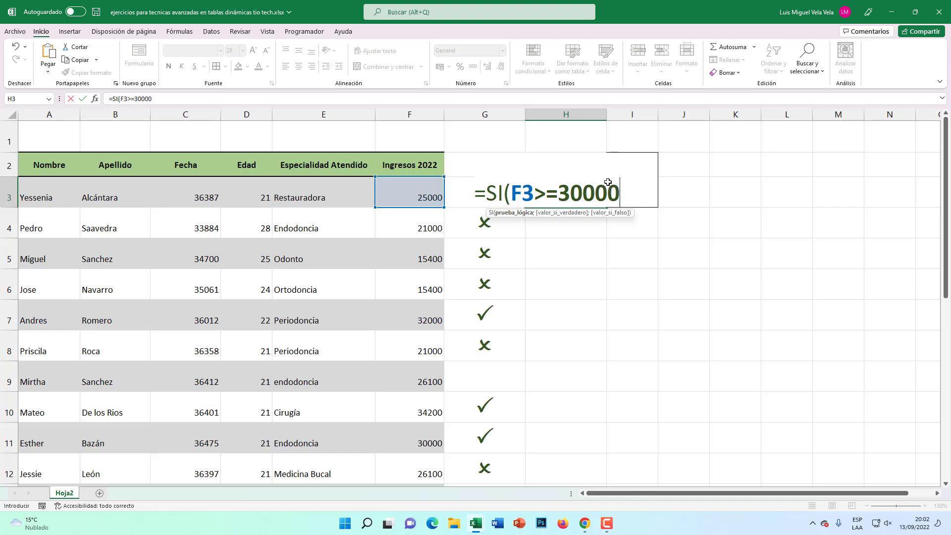
pyautogui.write(';')
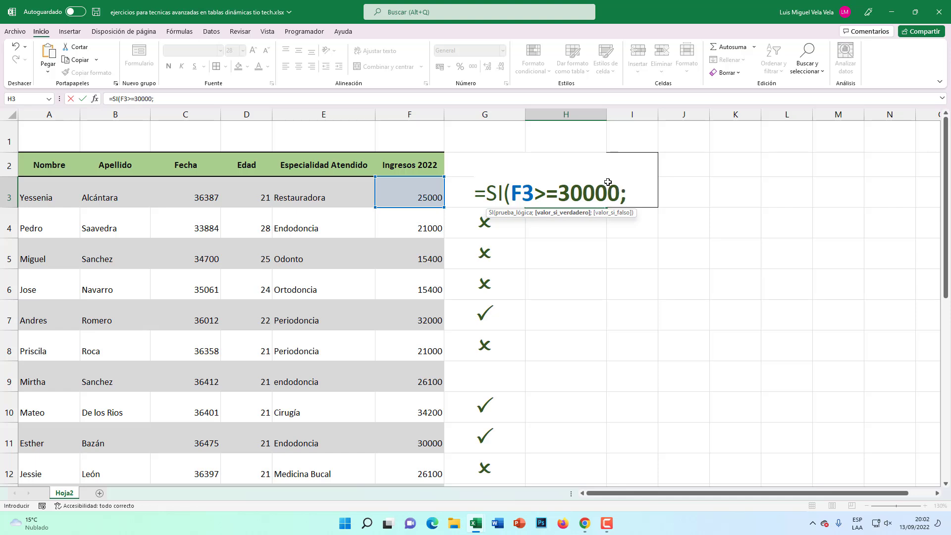
pyautogui.moveTo(620, 193); pyautogui.dragTo(532, 193)
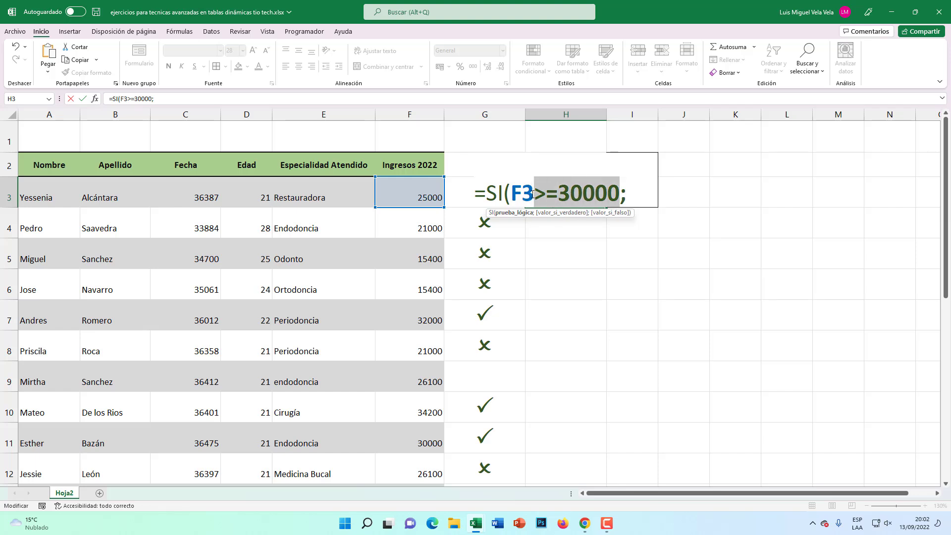
pyautogui.click(628, 194)
pyautogui.write('"')
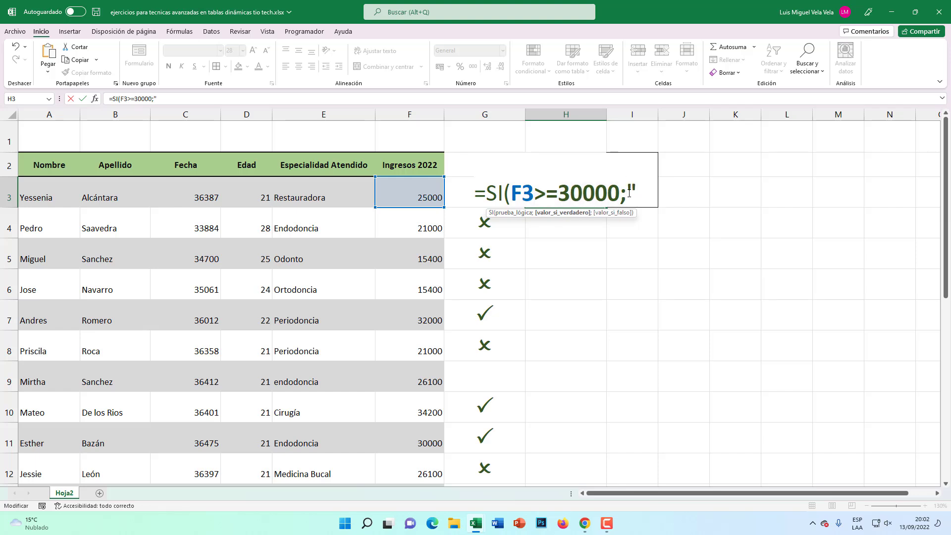
pyautogui.write('P"')
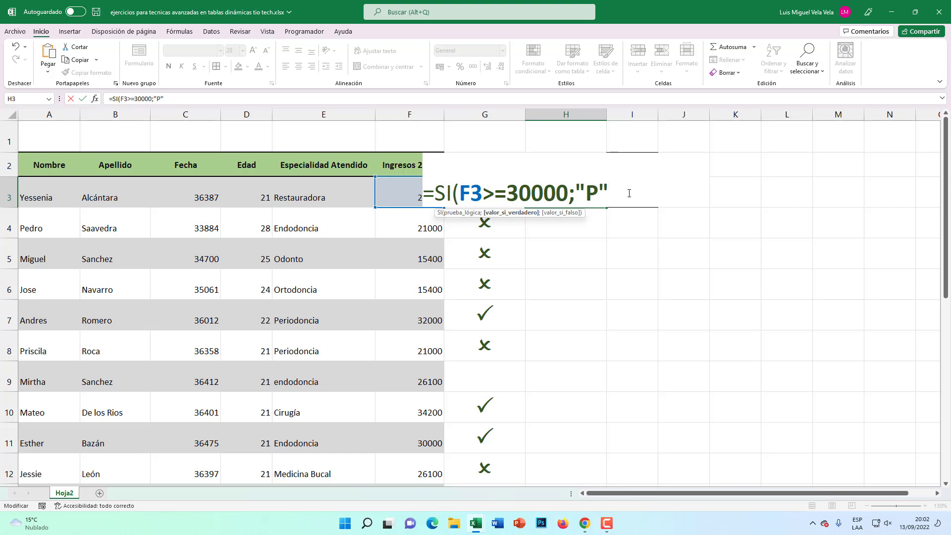
pyautogui.write(';')
pyautogui.write('"')
pyautogui.write('O')
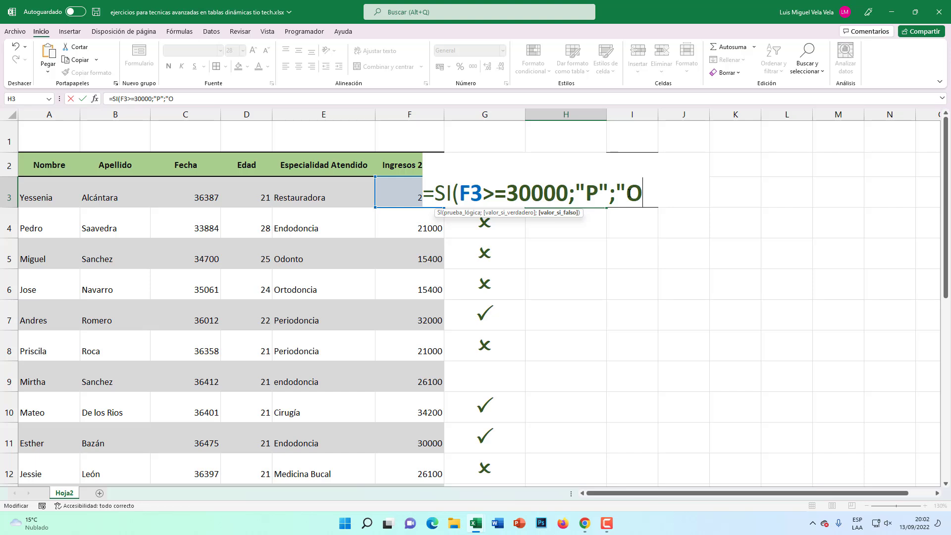
pyautogui.write('")')
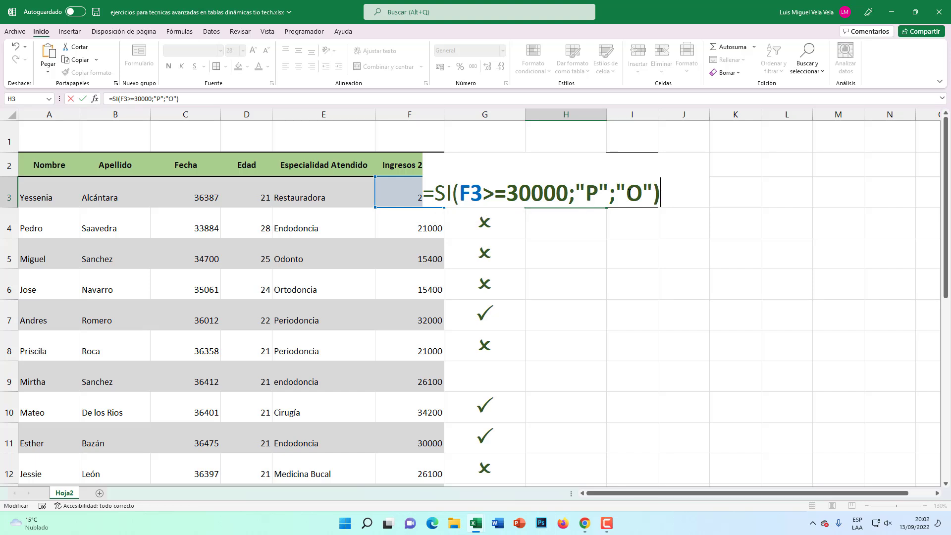
pyautogui.press('Return')
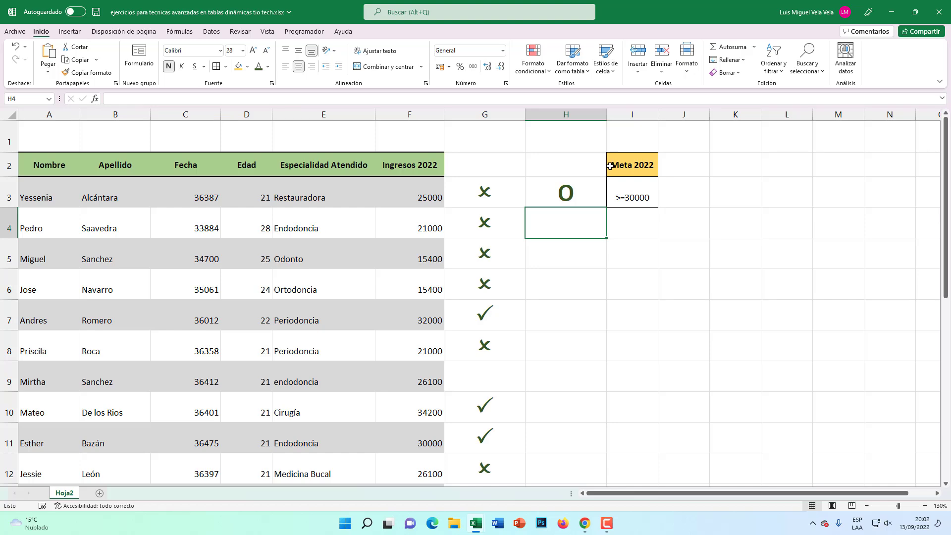
# Step: Fill the P/O formula from H3 down to H22 and spot-check the copy in H8
pyautogui.click(583, 190)
pyautogui.moveTo(607, 209)
pyautogui.mouseDown()
pyautogui.moveTo(597, 527)
pyautogui.moveTo(579, 414)
pyautogui.mouseUp()
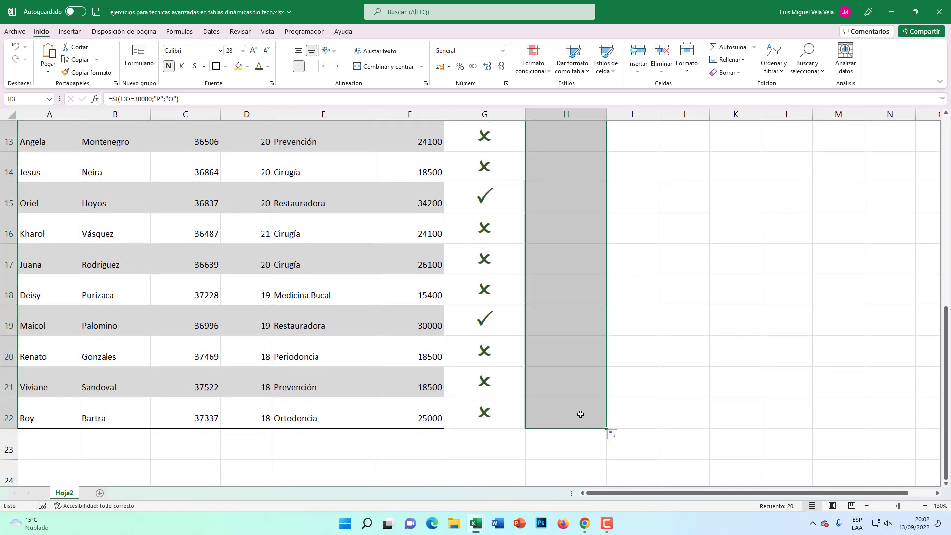
pyautogui.scroll(4, 584, 403)
pyautogui.click(568, 345)
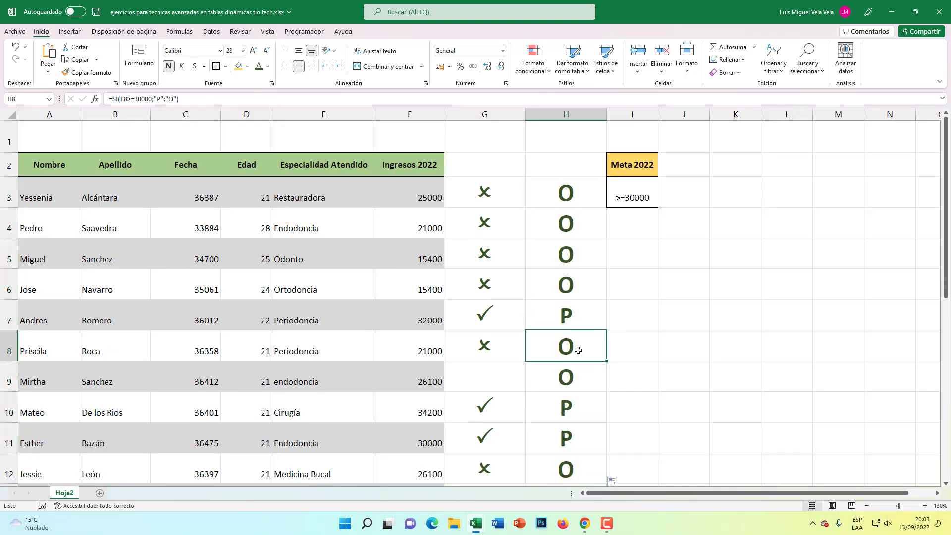
pyautogui.scroll(-6, 583, 349)
pyautogui.scroll(4, 570, 359)
pyautogui.scroll(2, 571, 359)
# Step: Set column H's font to Wingdings 2 so P and O display as check and cross marks
pyautogui.click(568, 112)
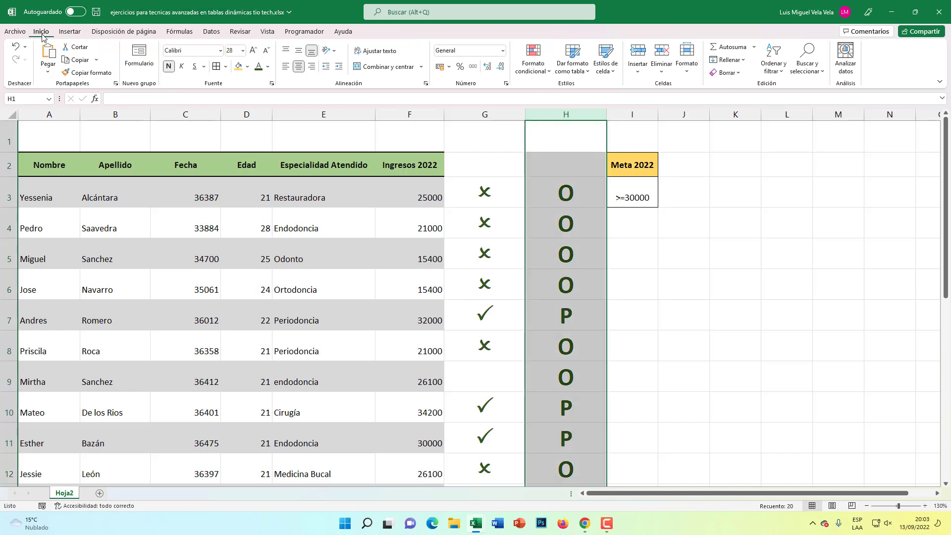
pyautogui.click(221, 51)
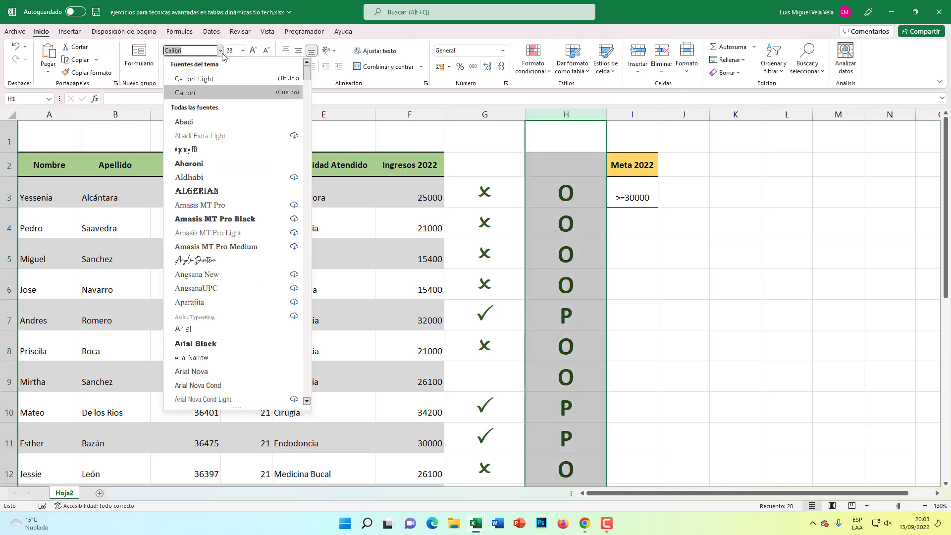
pyautogui.moveTo(305, 78)
pyautogui.mouseDown()
pyautogui.moveTo(310, 401)
pyautogui.moveTo(311, 379)
pyautogui.moveTo(307, 388)
pyautogui.mouseUp()
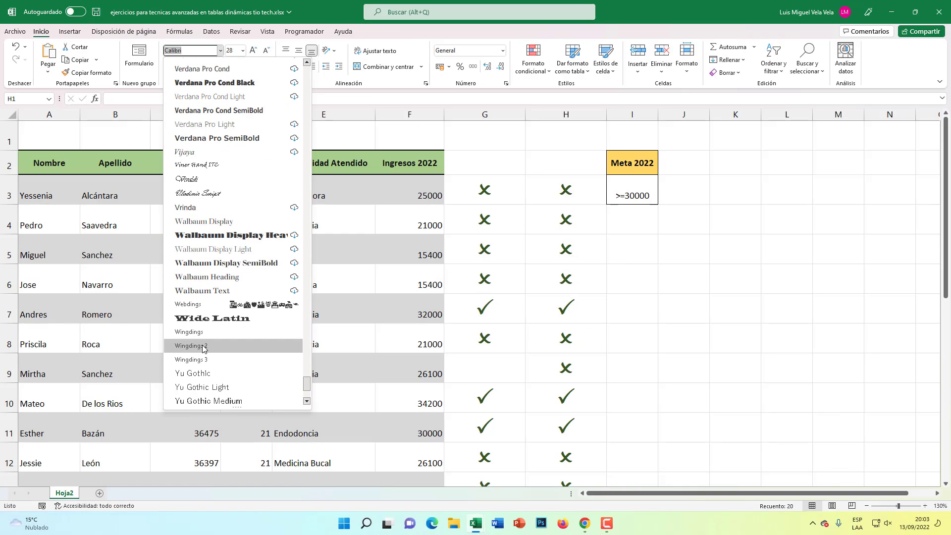
pyautogui.click(202, 345)
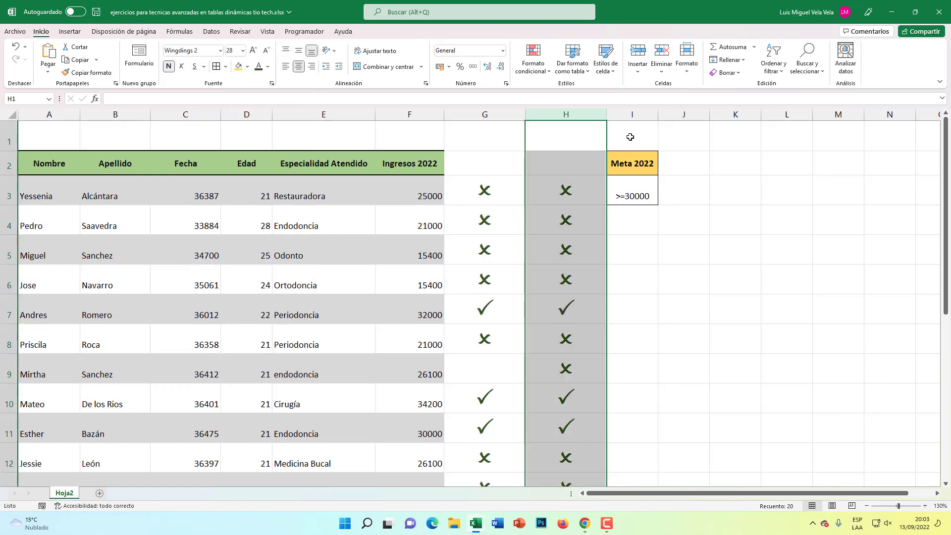
# Step: Insert two blank columns at I, shifting the Meta 2022 box over to column K
pyautogui.click(630, 114)
pyautogui.rightClick(630, 115)
pyautogui.click(653, 213)
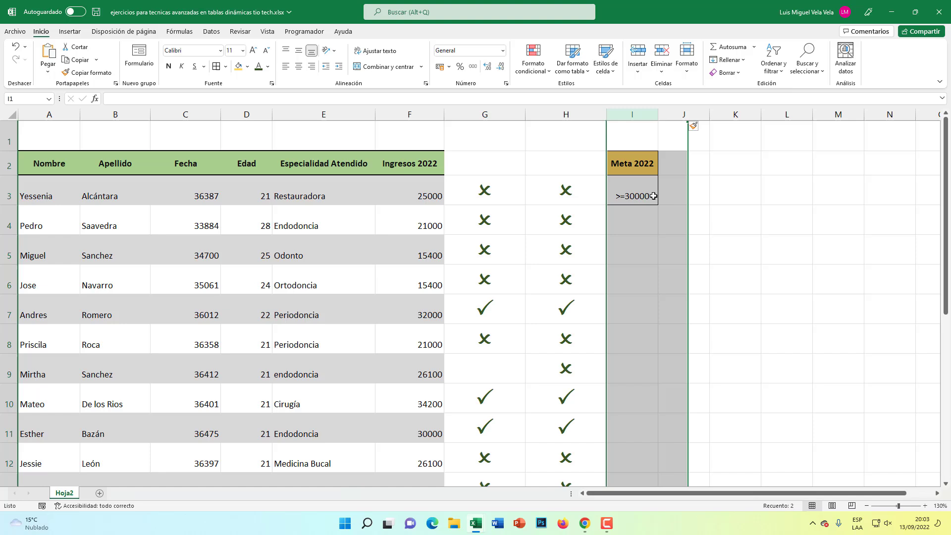
pyautogui.rightClick(619, 112)
pyautogui.click(643, 205)
pyautogui.click(576, 188)
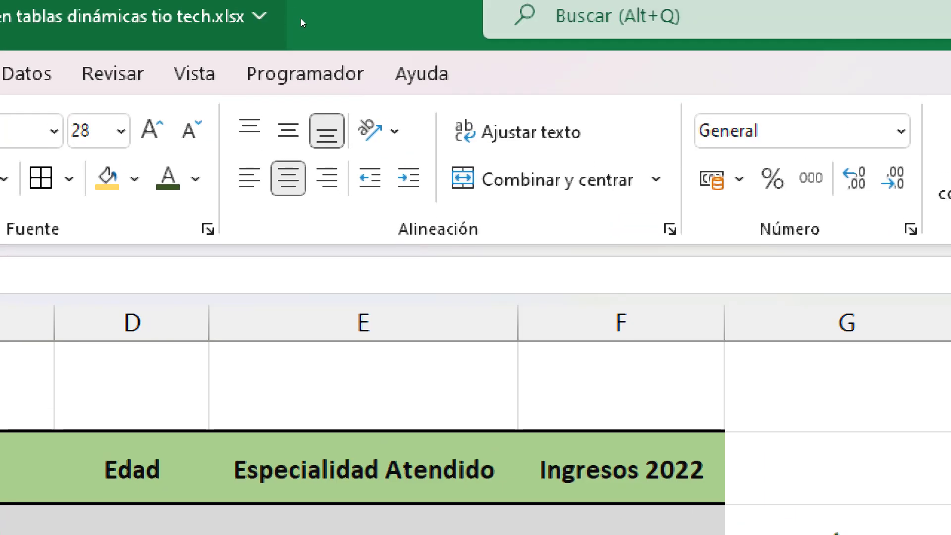
pyautogui.click(305, 31)
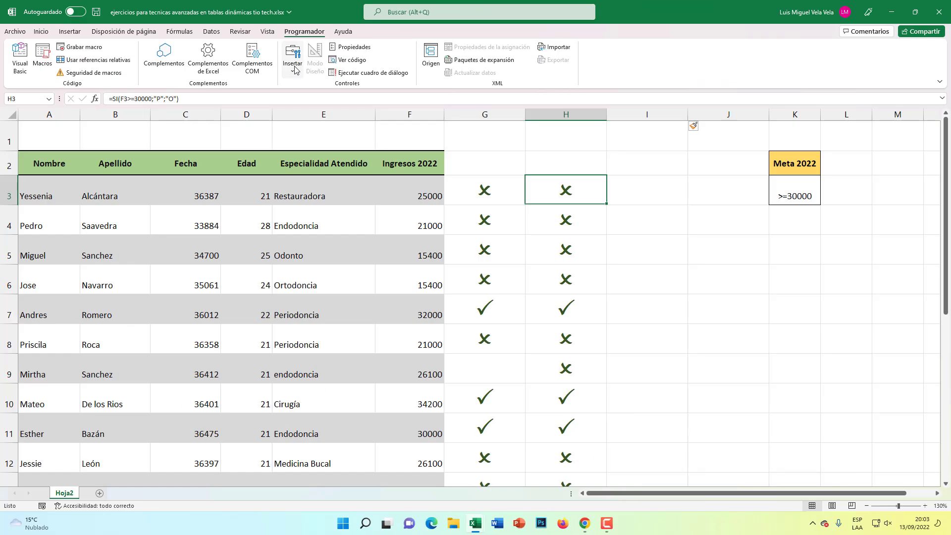
pyautogui.click(295, 69)
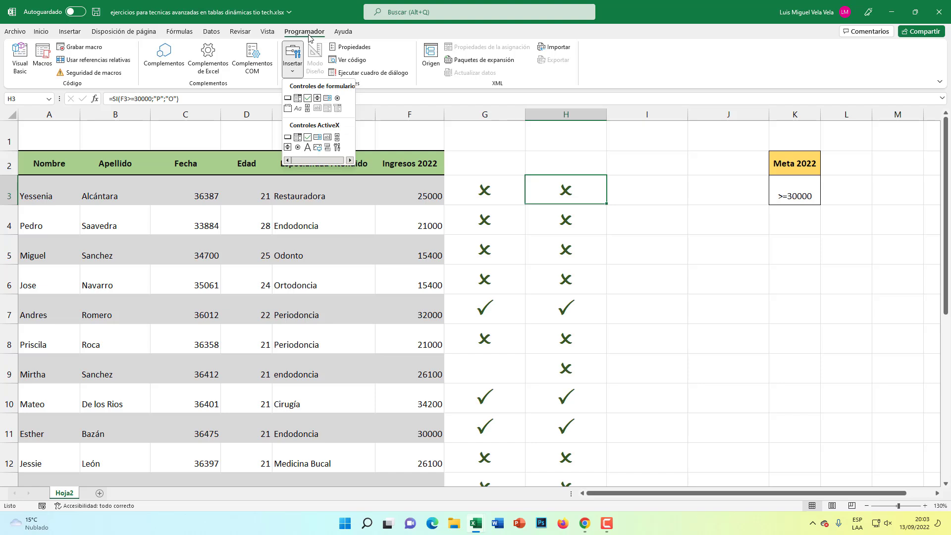
pyautogui.click(309, 36)
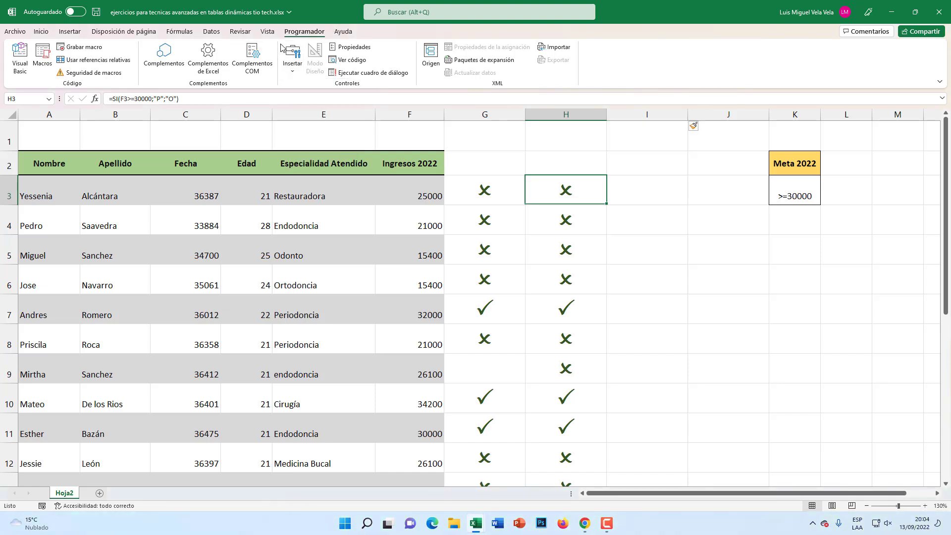
pyautogui.click(41, 33)
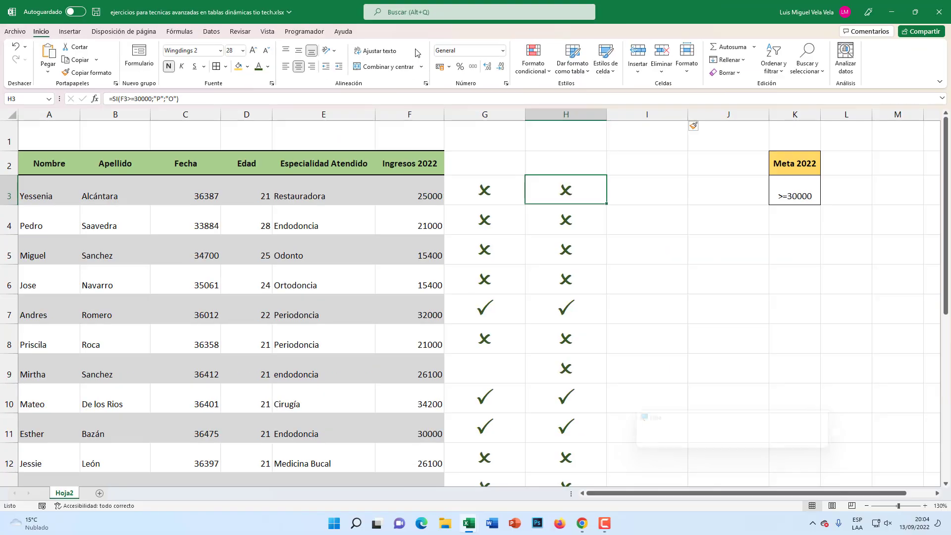
pyautogui.rightClick(416, 51)
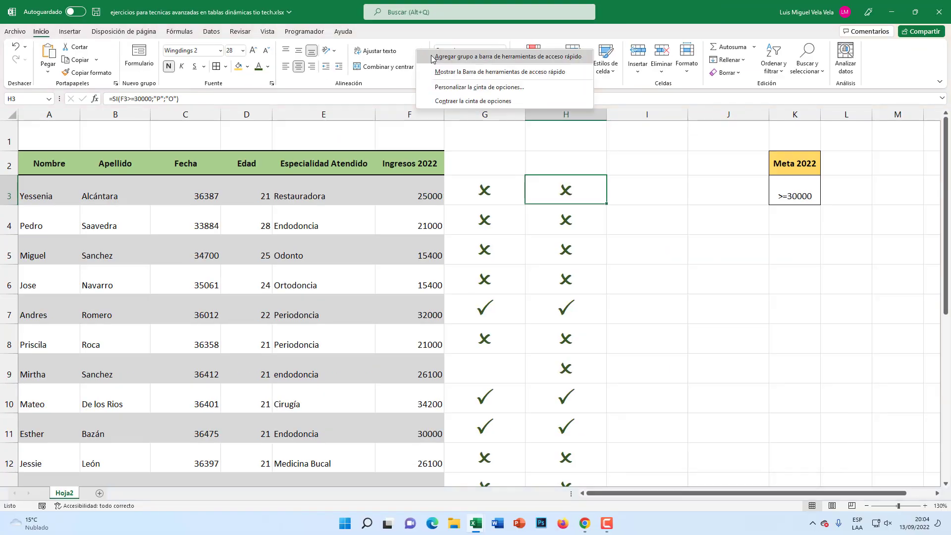
pyautogui.click(483, 87)
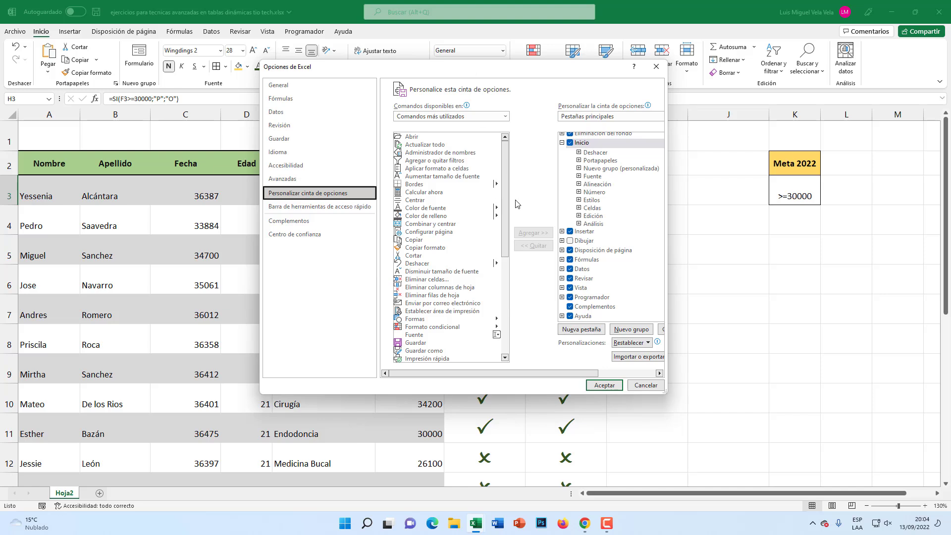
pyautogui.click(562, 143)
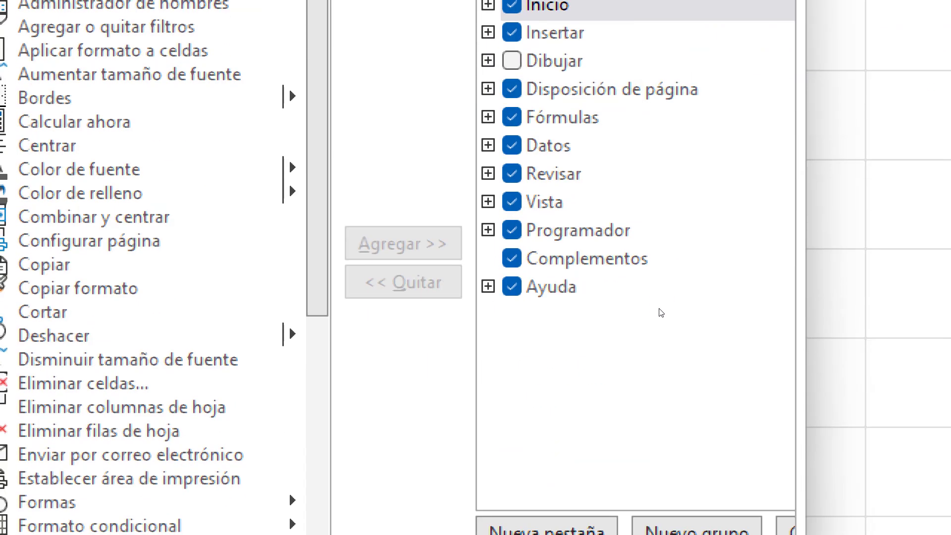
pyautogui.click(572, 231)
pyautogui.press('space')
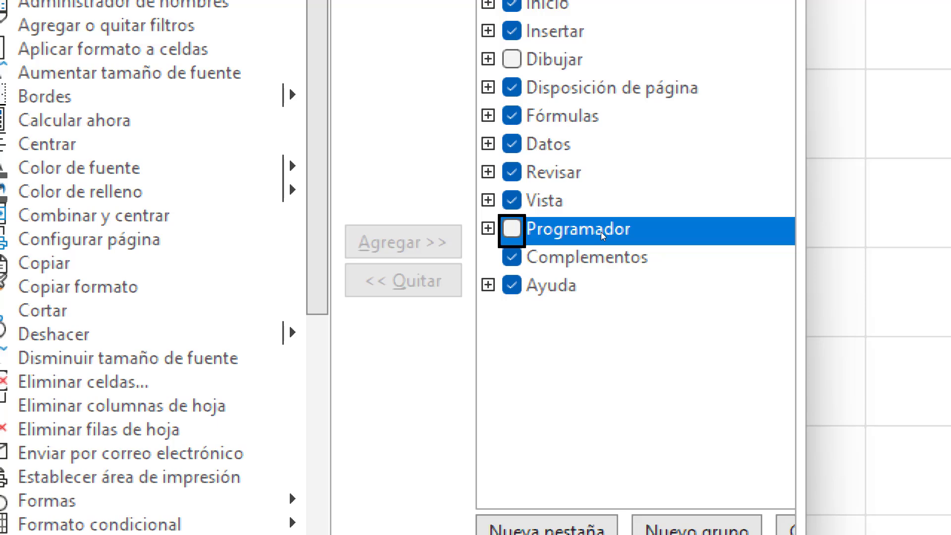
pyautogui.press('space')
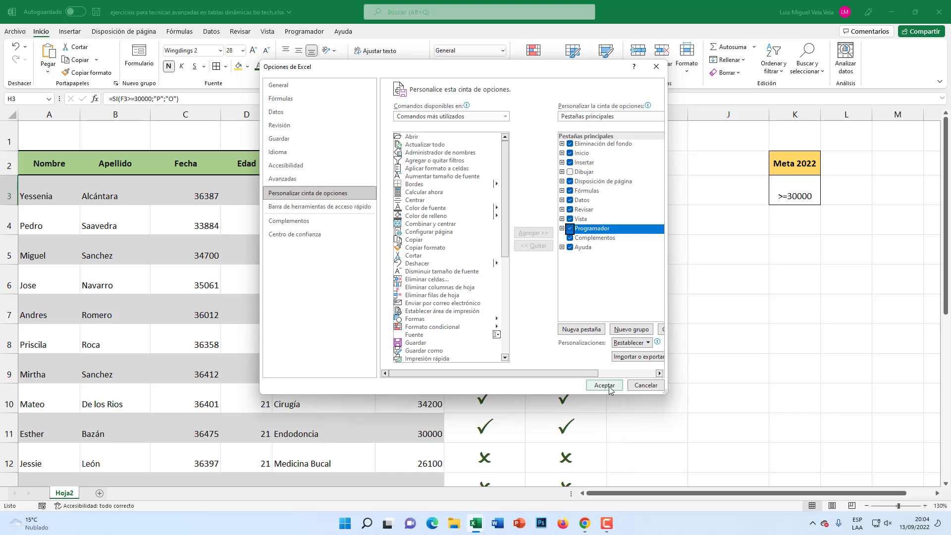
pyautogui.click(608, 386)
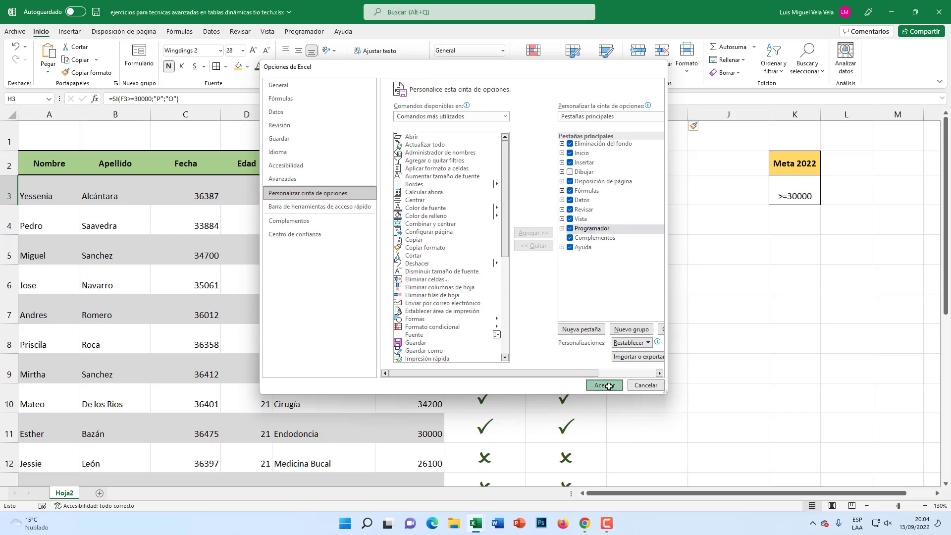
pyautogui.click(635, 194)
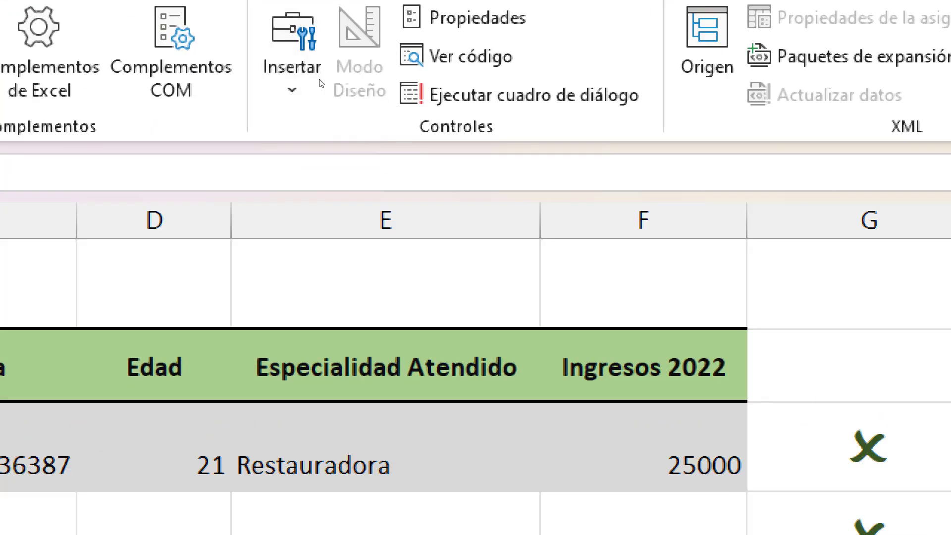
# Step: Draw a form-control check box in cell I3
pyautogui.click(294, 68)
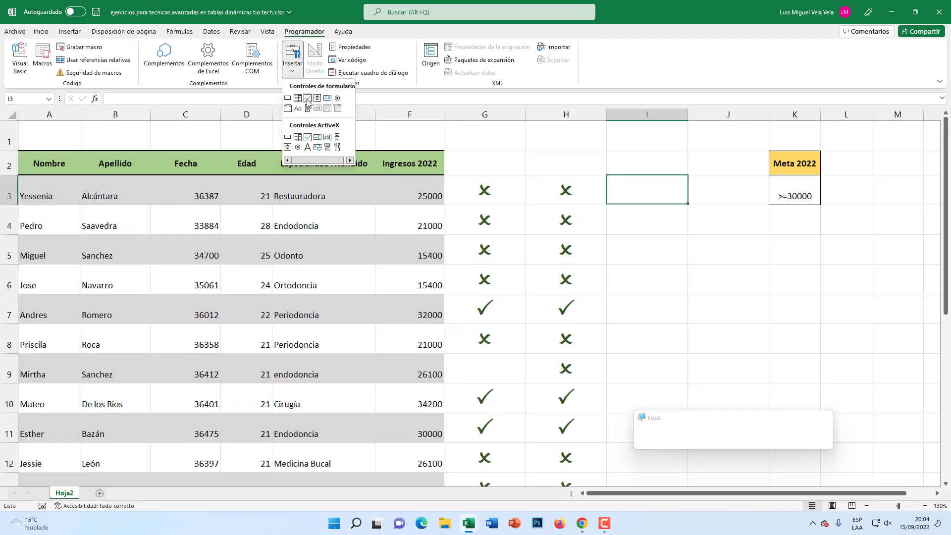
pyautogui.click(307, 101)
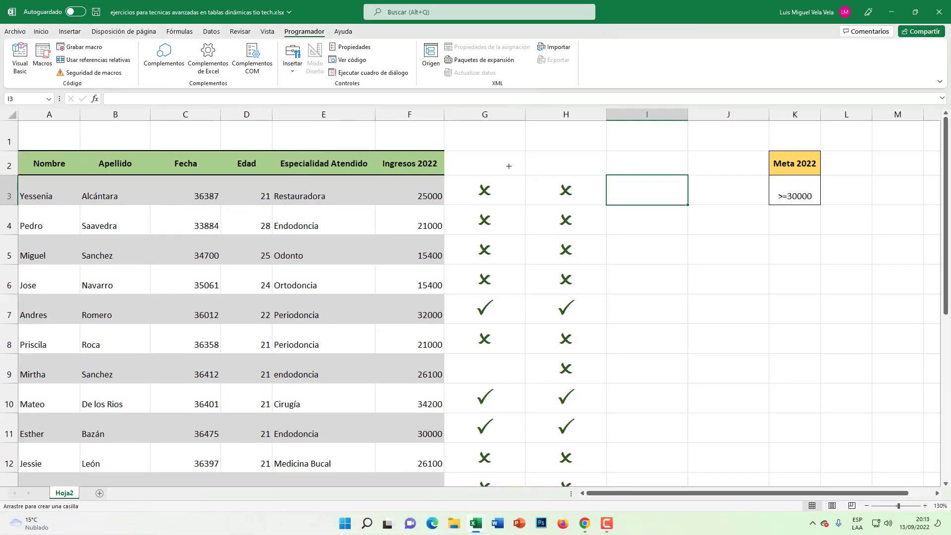
pyautogui.moveTo(634, 179); pyautogui.dragTo(663, 200)
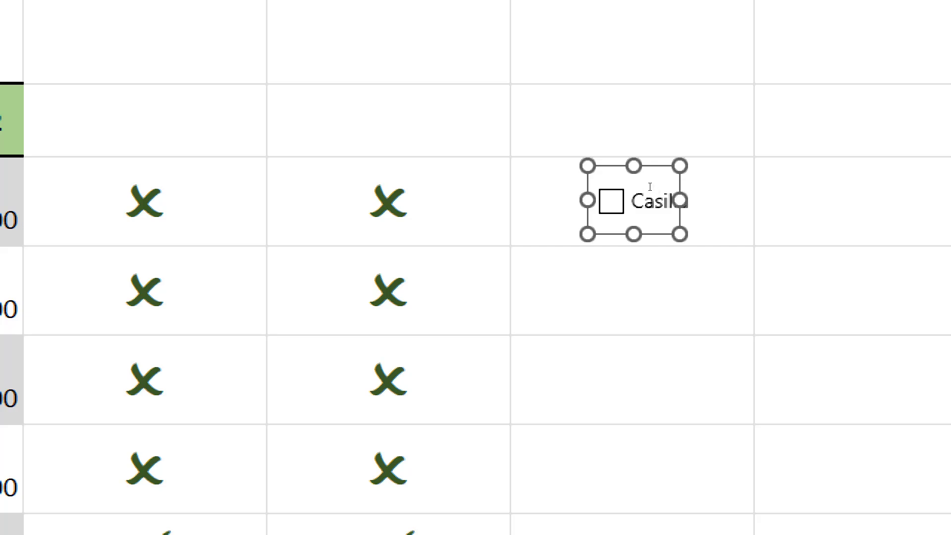
# Step: Delete the check box's 'Casilla' label and shrink it to just the box inside I3
pyautogui.press('Delete')
pyautogui.press('Delete')
pyautogui.press('Delete')
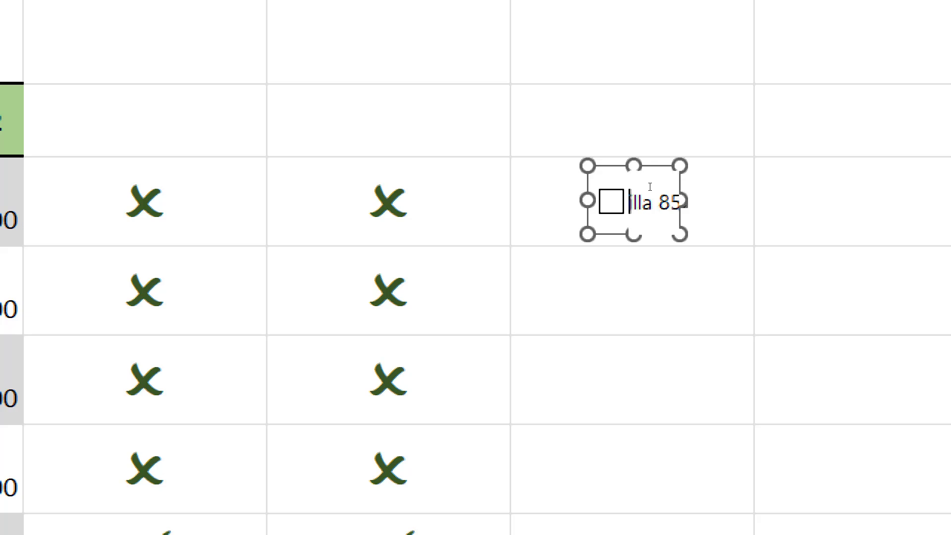
pyautogui.press('Delete')
pyautogui.press('Delete')
pyautogui.press('Delete')
pyautogui.press('Delete')
pyautogui.press('Delete')
pyautogui.press('Delete')
pyautogui.moveTo(680, 200); pyautogui.dragTo(653, 191)
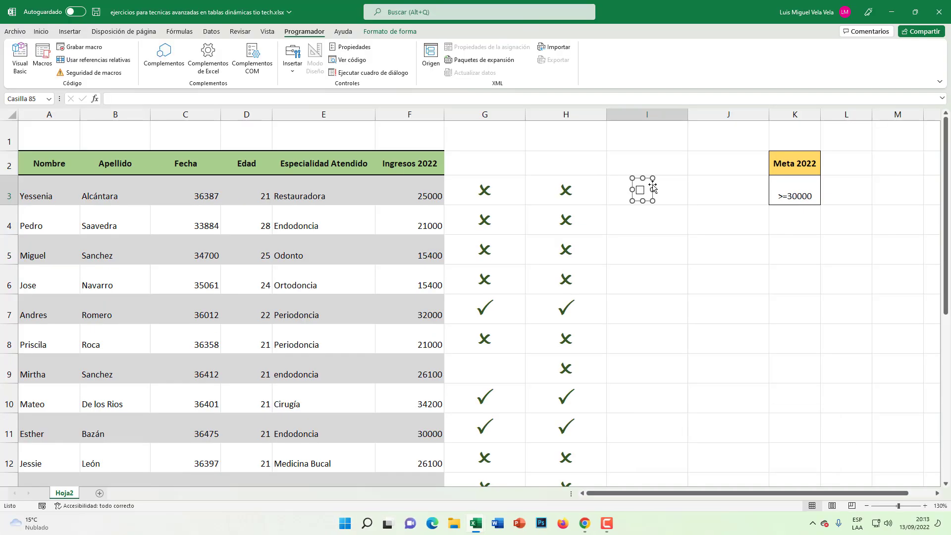
pyautogui.moveTo(652, 187); pyautogui.dragTo(657, 185)
pyautogui.moveTo(657, 185); pyautogui.dragTo(657, 184)
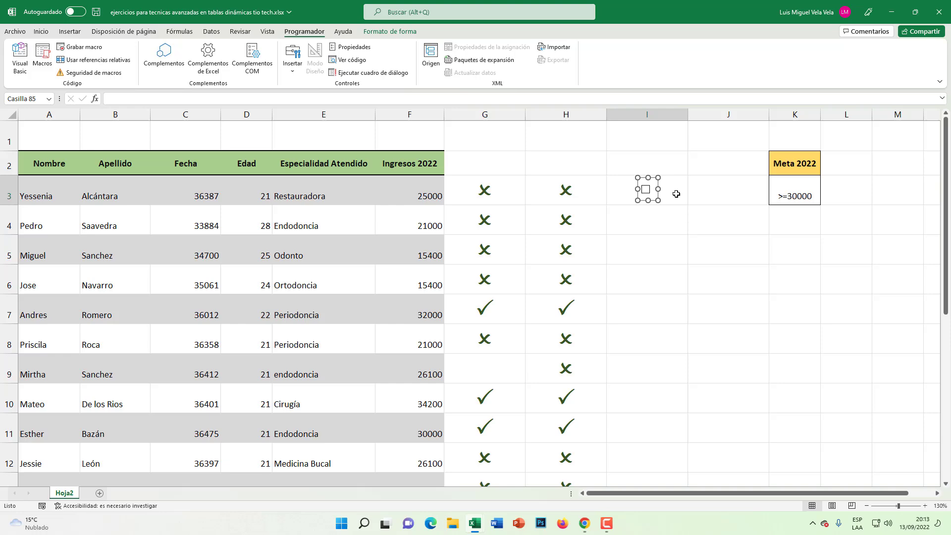
# Step: Copy the I3 check box down column I to the last patient row
pyautogui.click(676, 195)
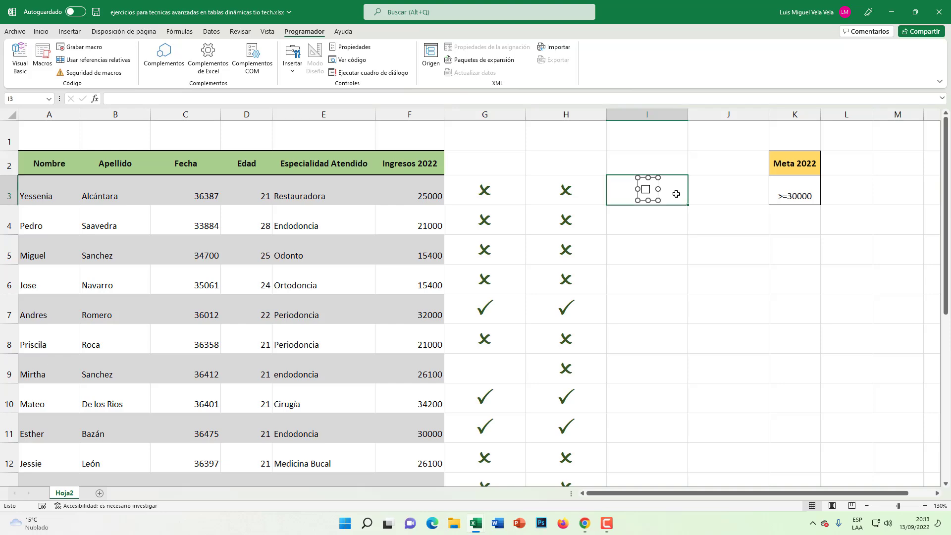
pyautogui.moveTo(687, 205); pyautogui.dragTo(672, 461)
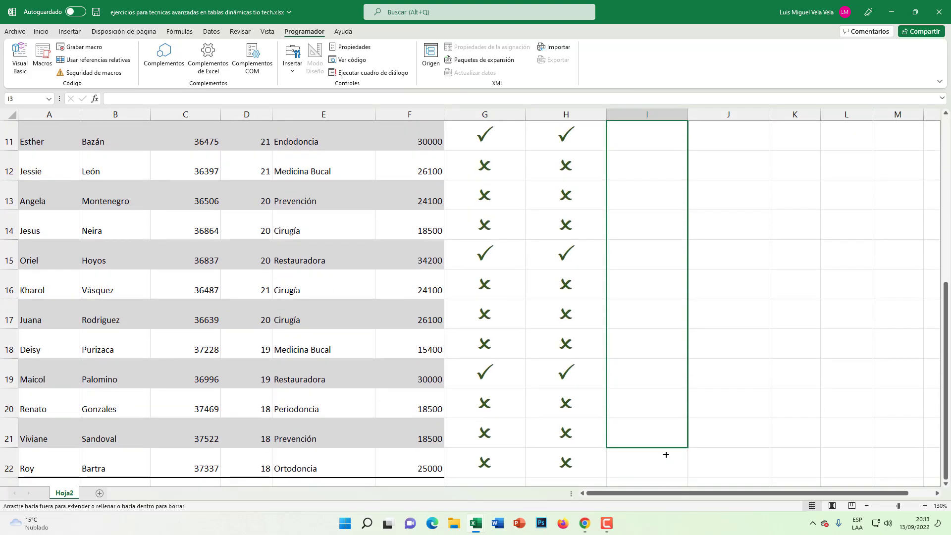
pyautogui.moveTo(673, 461); pyautogui.dragTo(666, 471)
pyautogui.scroll(2, 699, 372)
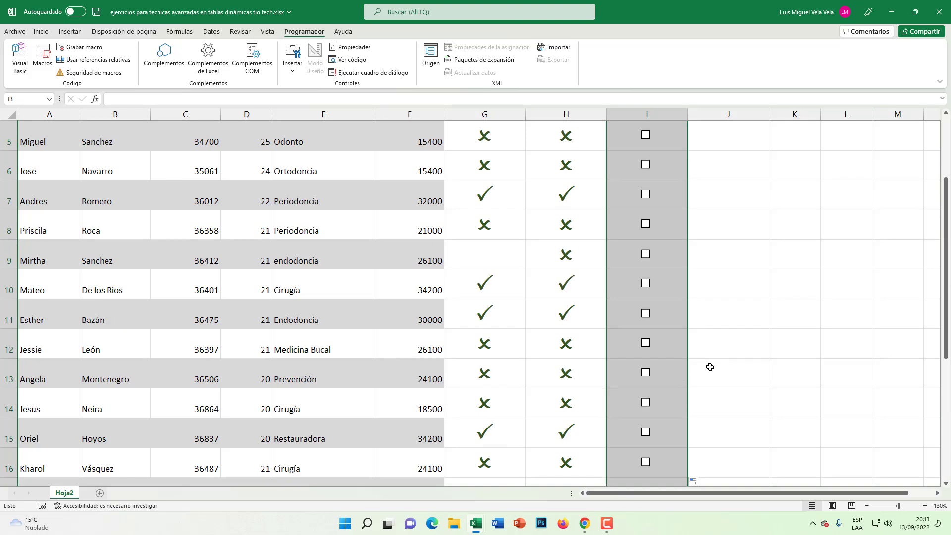
pyautogui.click(713, 250)
pyautogui.scroll(2, 714, 250)
# Step: Test the check boxes in I3 to I8 by ticking and unticking them
pyautogui.click(646, 190)
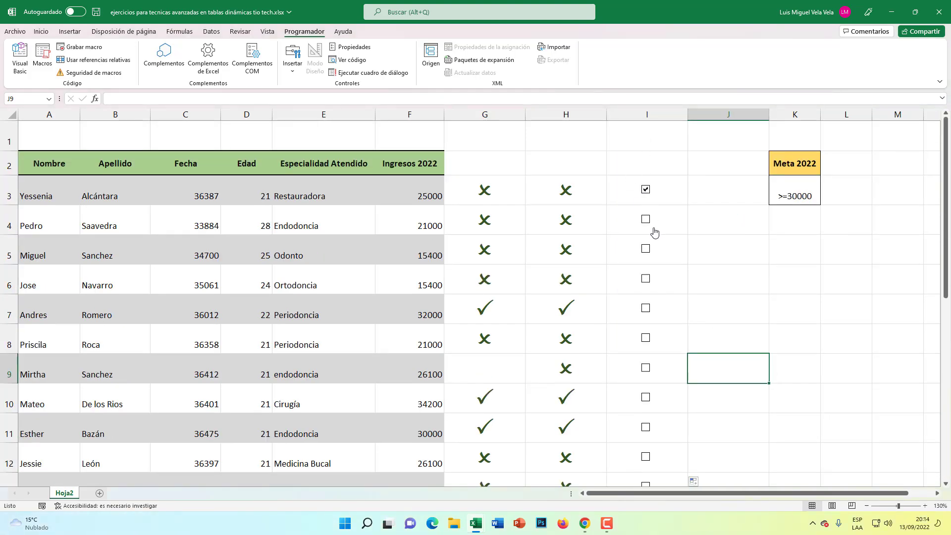
pyautogui.click(646, 219)
pyautogui.click(646, 249)
pyautogui.click(645, 308)
pyautogui.click(645, 249)
pyautogui.click(645, 219)
pyautogui.click(646, 189)
pyautogui.click(646, 308)
pyautogui.click(646, 340)
pyautogui.click(646, 341)
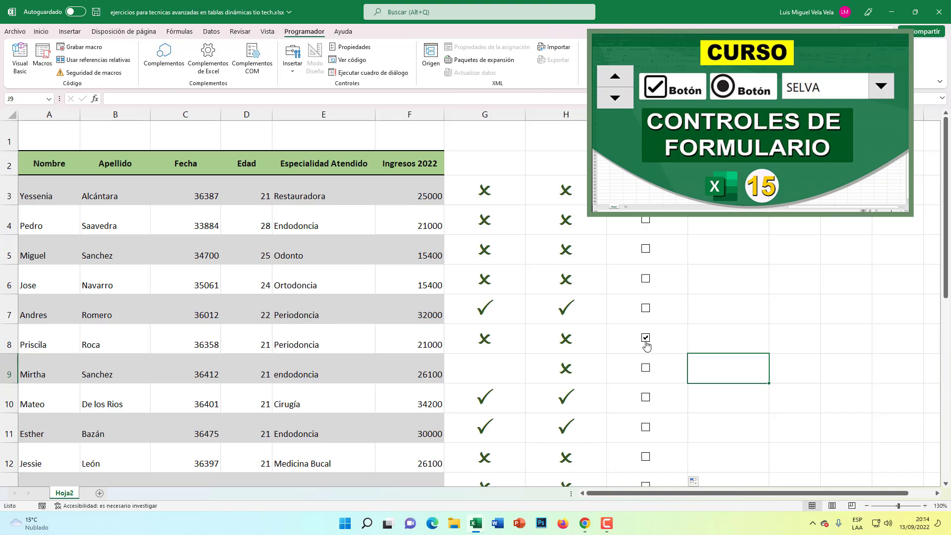
pyautogui.click(646, 342)
pyautogui.click(646, 309)
pyautogui.click(646, 339)
pyautogui.click(725, 193)
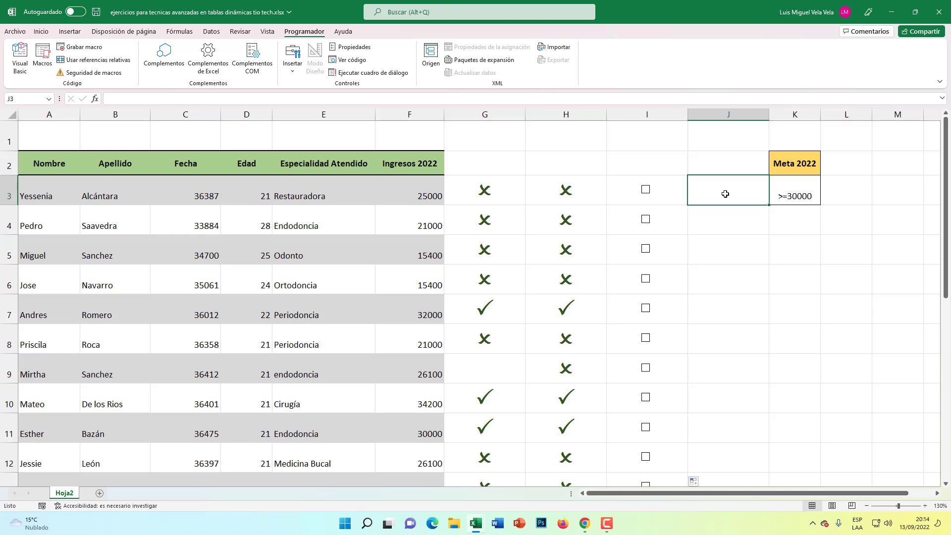
pyautogui.click(41, 31)
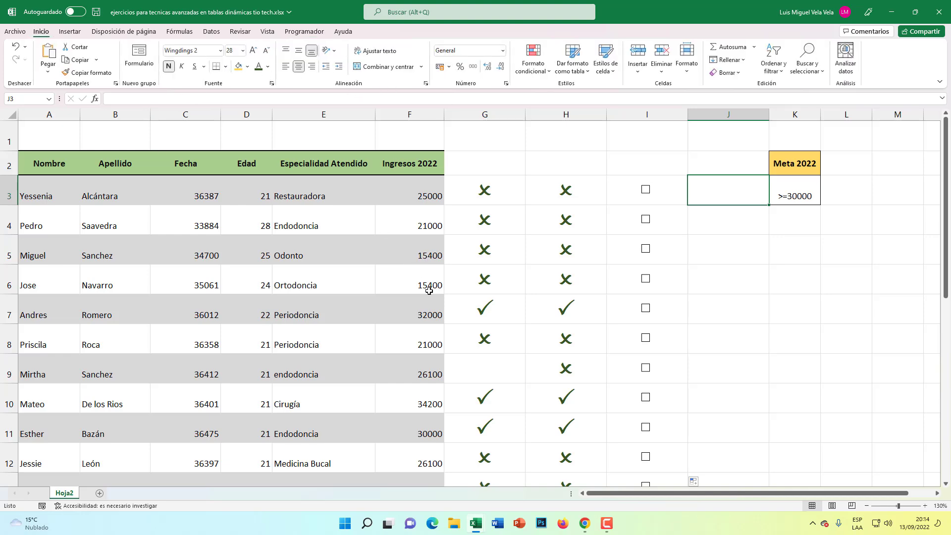
# Step: Select the Ingresos 2022 income cells F3:F21
pyautogui.scroll(-1, 431, 292)
pyautogui.scroll(1, 430, 289)
pyautogui.moveTo(416, 184)
pyautogui.mouseDown()
pyautogui.moveTo(406, 352)
pyautogui.moveTo(436, 432)
pyautogui.mouseUp()
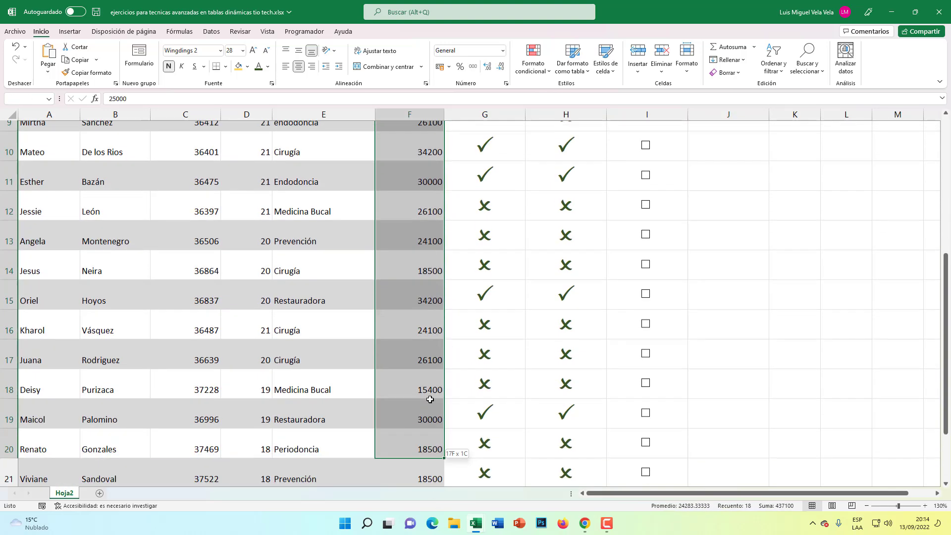
pyautogui.scroll(2, 435, 431)
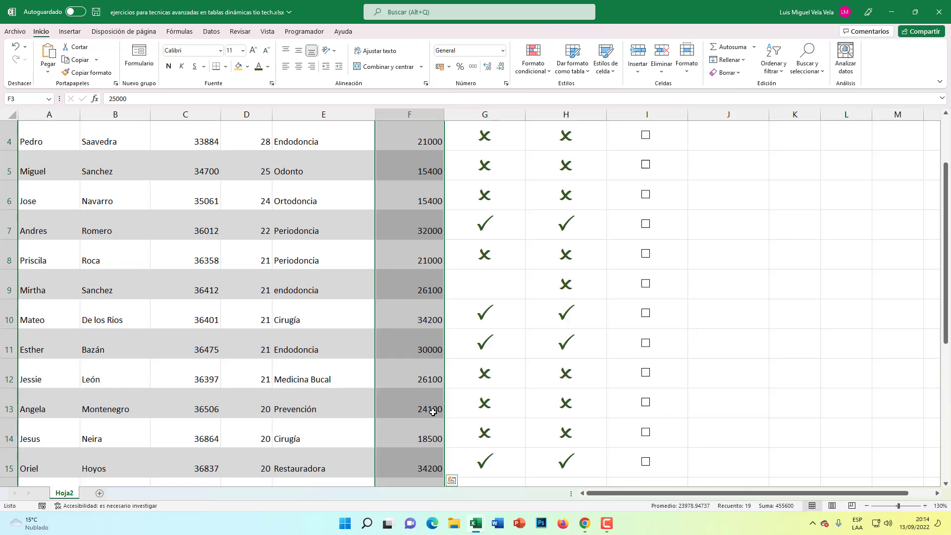
pyautogui.scroll(-3, 426, 410)
pyautogui.scroll(-3, 478, 291)
pyautogui.scroll(3, 418, 373)
pyautogui.moveTo(418, 373)
pyautogui.mouseDown()
pyautogui.moveTo(430, 1)
pyautogui.moveTo(430, 124)
pyautogui.mouseUp()
pyautogui.scroll(1, 430, 148)
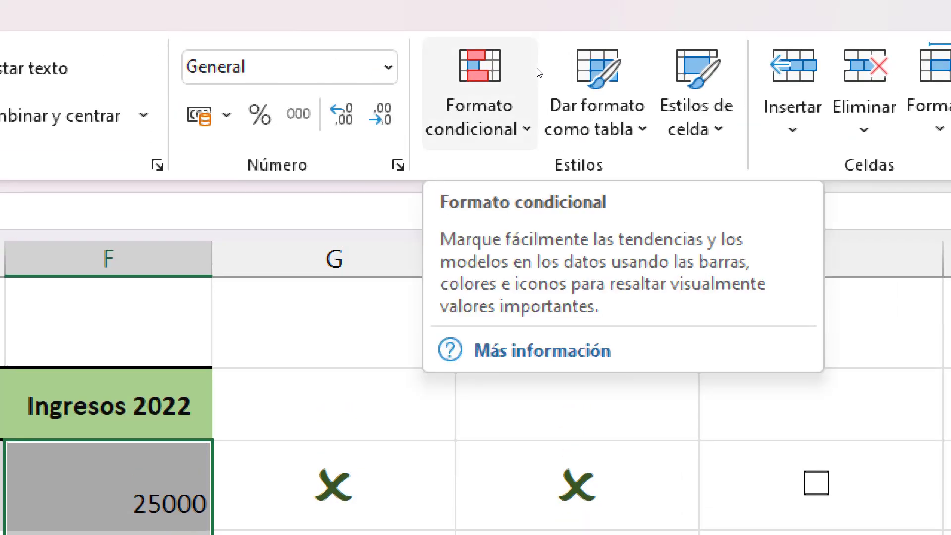
# Step: Create a new conditional formatting rule using the check/exclamation/X Conjuntos de iconos set
pyautogui.click(534, 76)
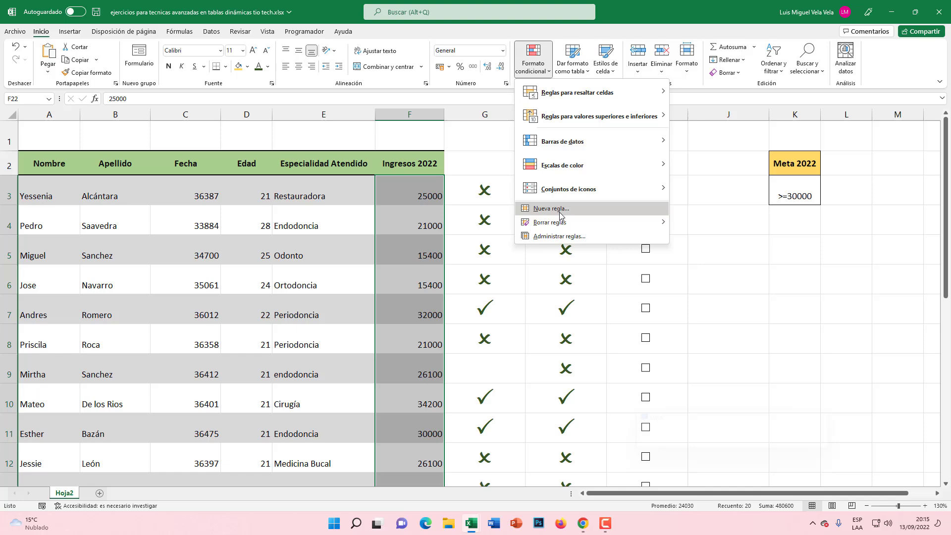
pyautogui.click(551, 208)
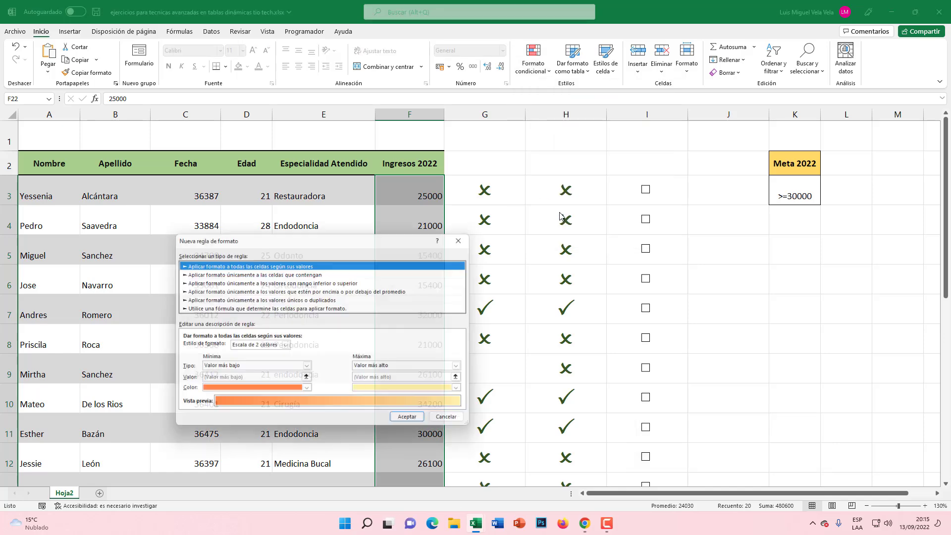
pyautogui.moveTo(412, 242)
pyautogui.mouseDown()
pyautogui.moveTo(535, 158)
pyautogui.moveTo(535, 120)
pyautogui.mouseUp()
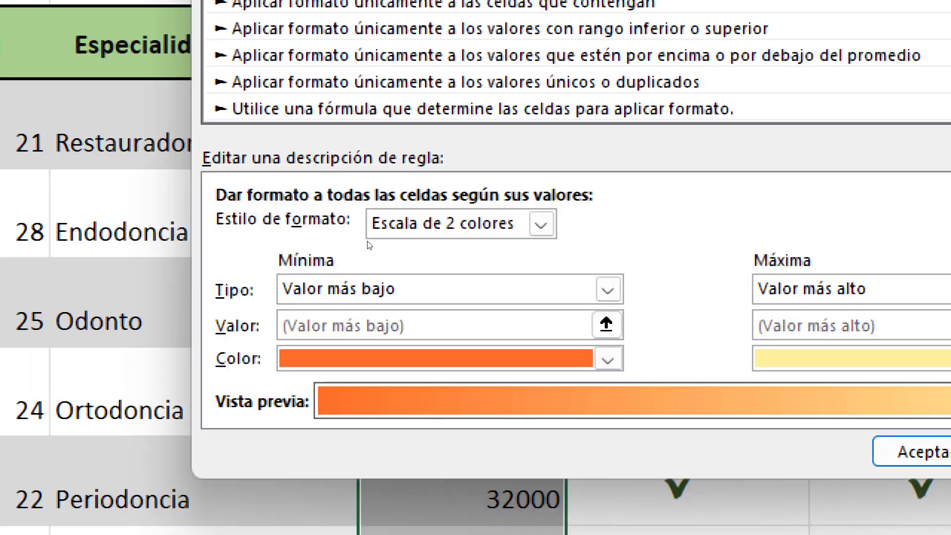
pyautogui.click(541, 224)
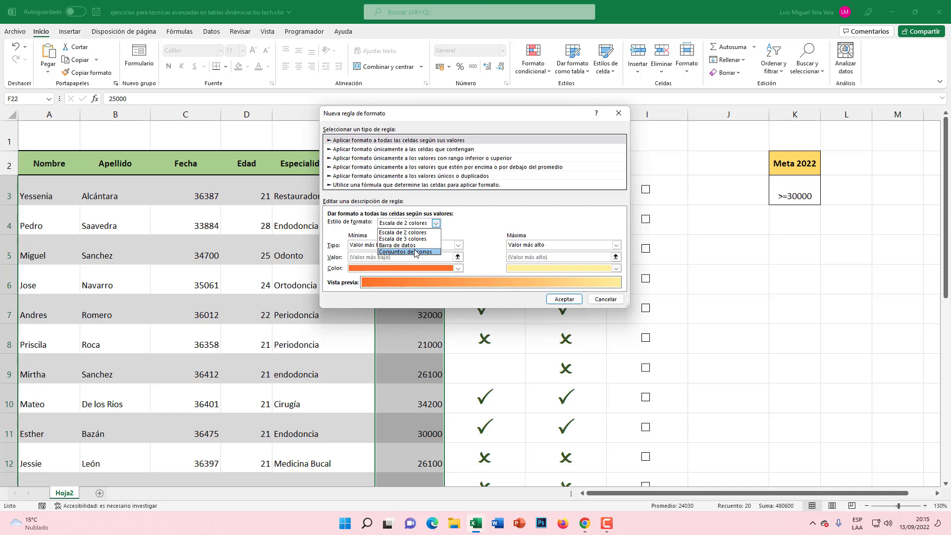
pyautogui.click(414, 251)
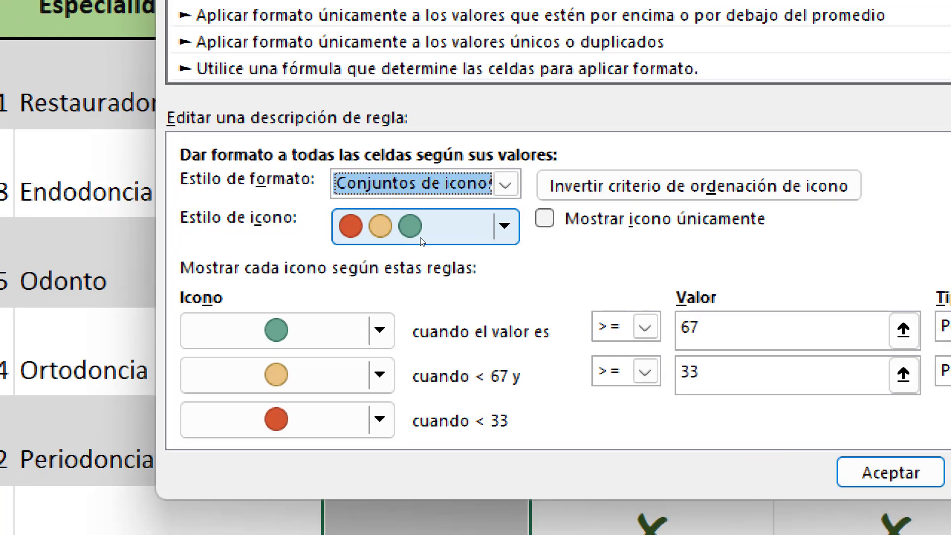
pyautogui.click(413, 243)
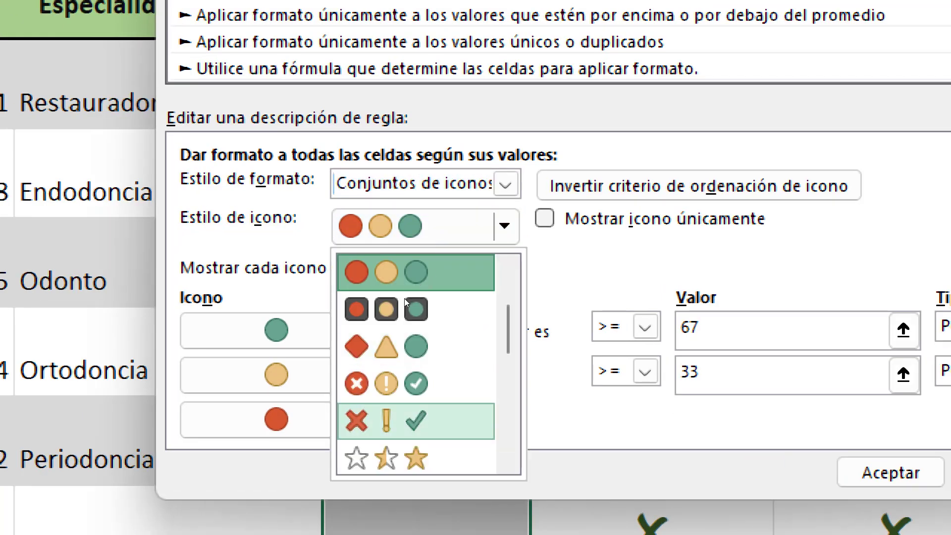
pyautogui.scroll(-3, 405, 298)
pyautogui.scroll(1, 404, 298)
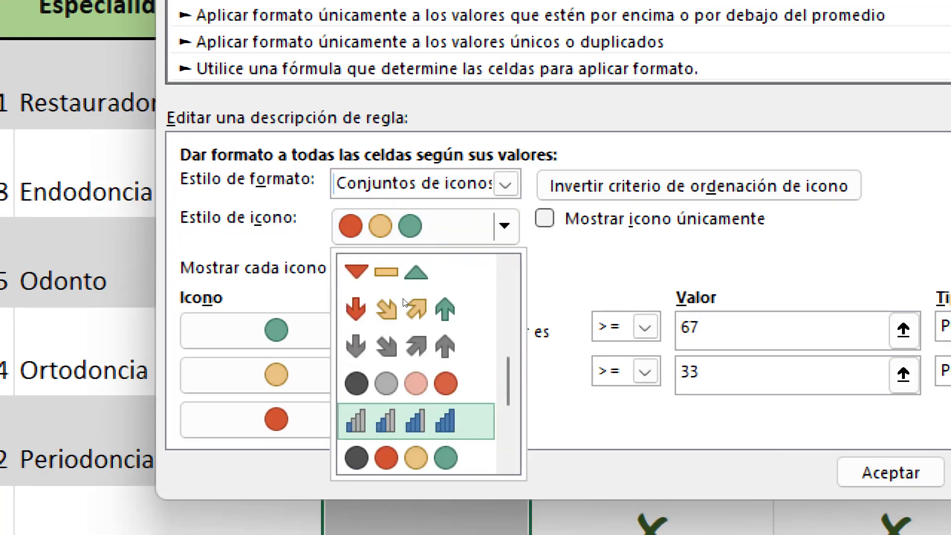
pyautogui.scroll(2, 404, 302)
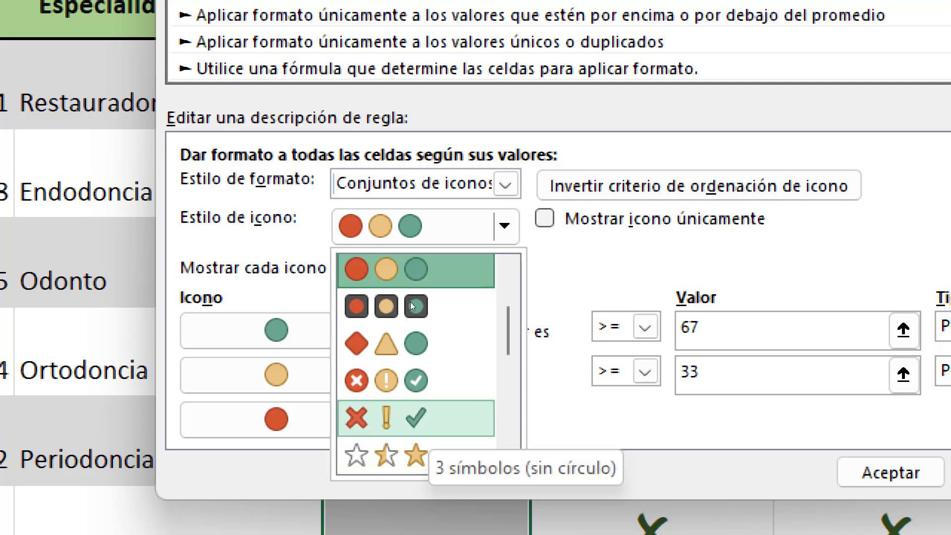
pyautogui.press('Return')
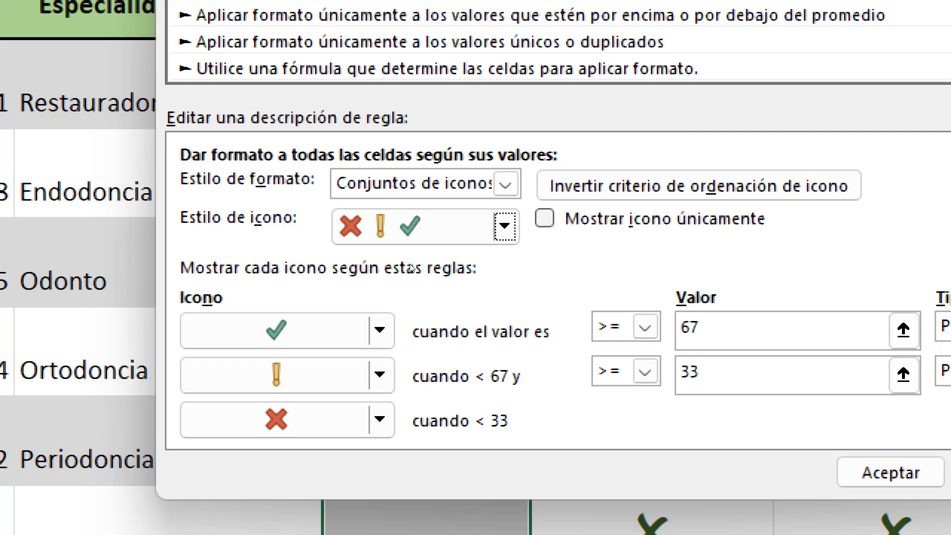
# Step: Set both icon threshold types to Número
pyautogui.hotkey('shift', 'Tab')
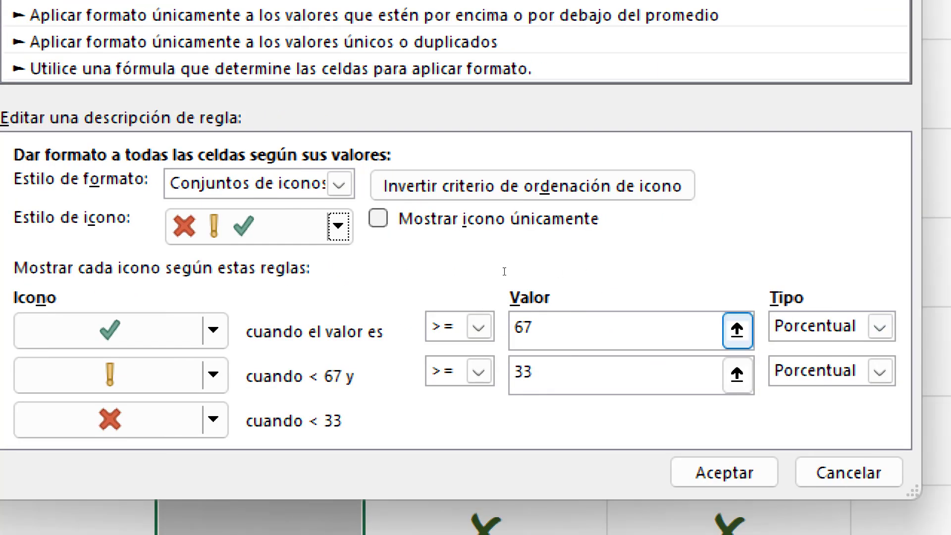
pyautogui.press('Tab')
pyautogui.hotkey('alt', 'Down')
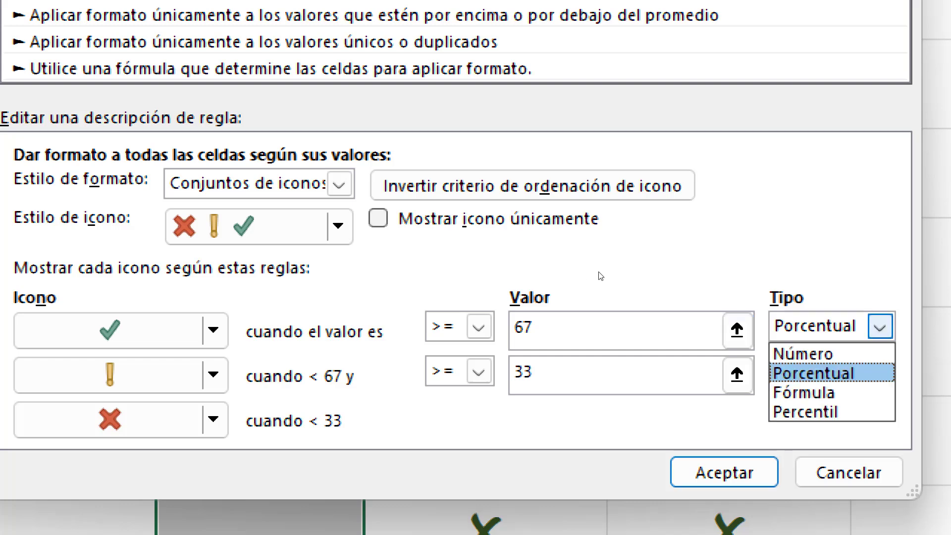
pyautogui.press('Up')
pyautogui.press('Return')
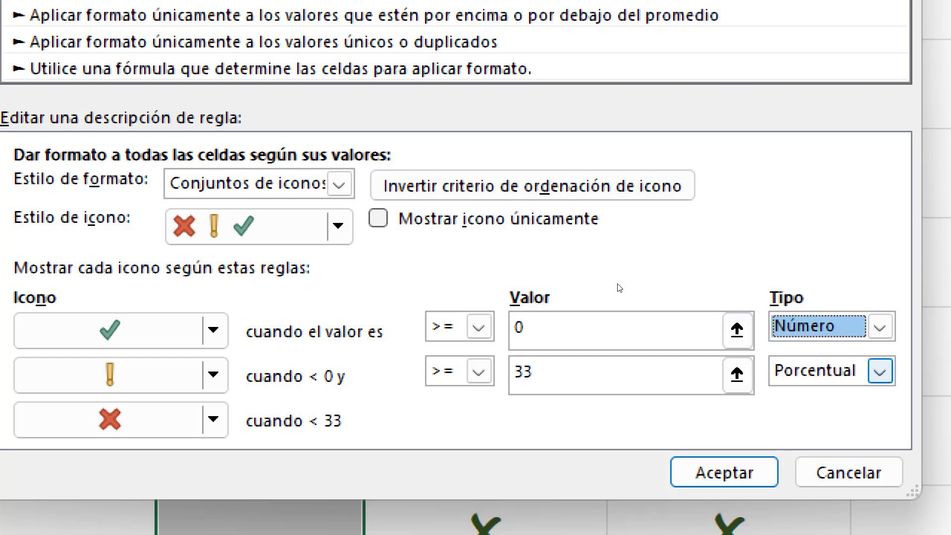
pyautogui.press('Tab')
pyautogui.hotkey('alt', 'Down')
pyautogui.press('Up')
pyautogui.press('Return')
pyautogui.hotkey('shift', 'Tab')
pyautogui.press('Tab')
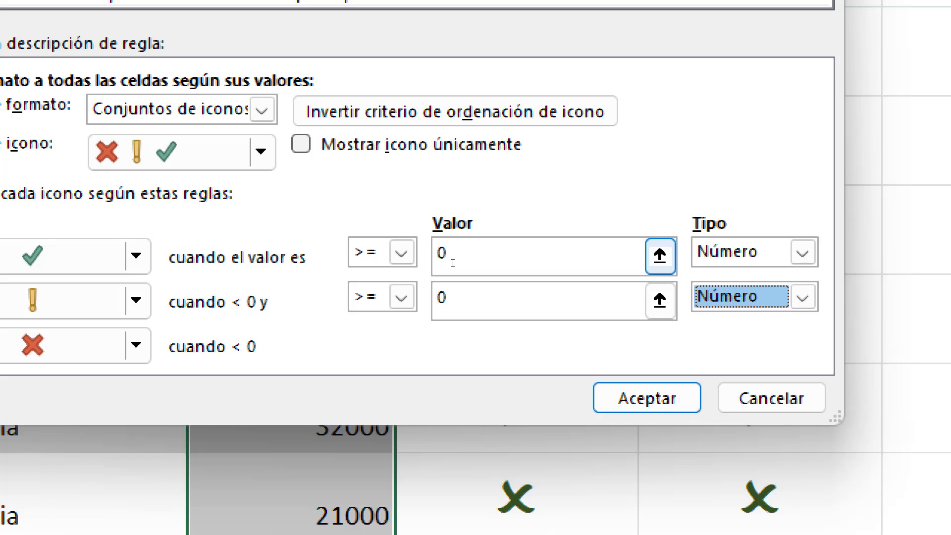
# Step: Enter 30000 as the check threshold and 20000 as the exclamation threshold
pyautogui.click(469, 258)
pyautogui.write('30')
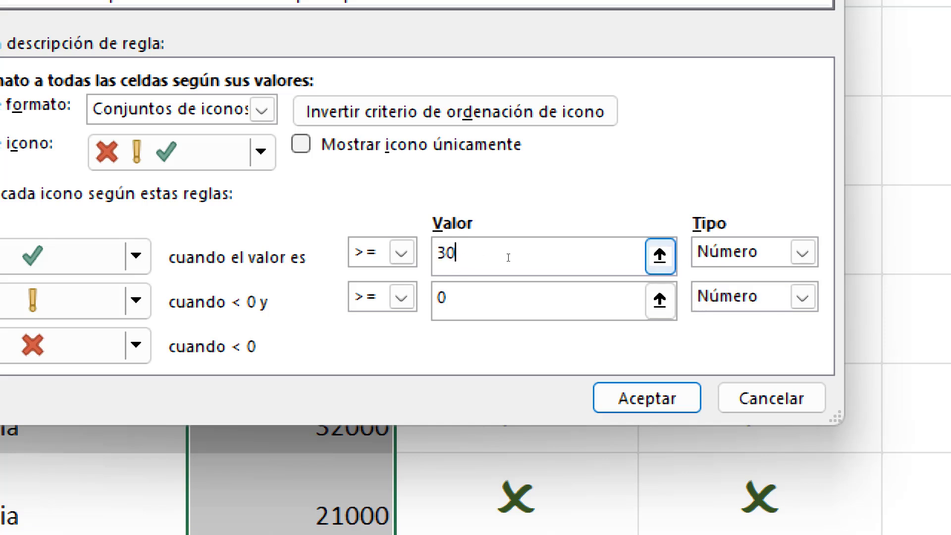
pyautogui.write('000')
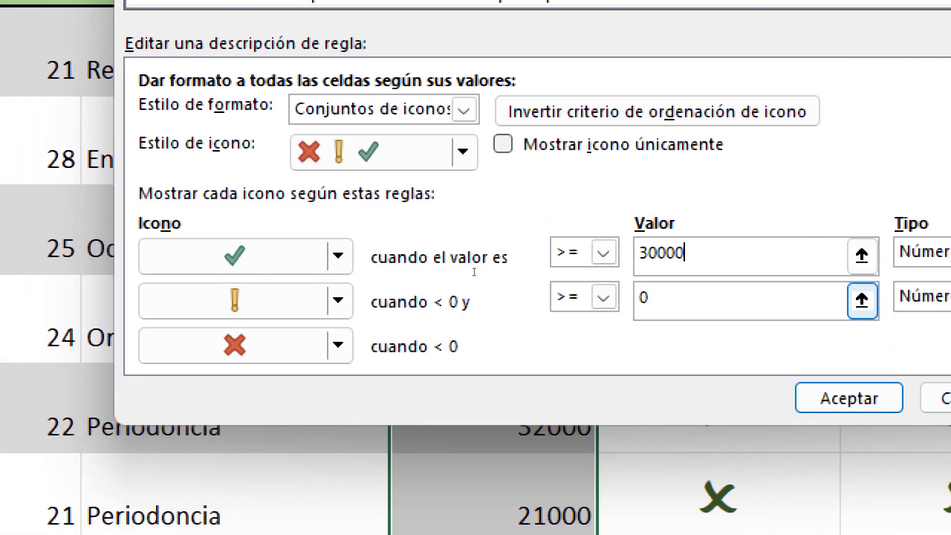
pyautogui.press('Tab')
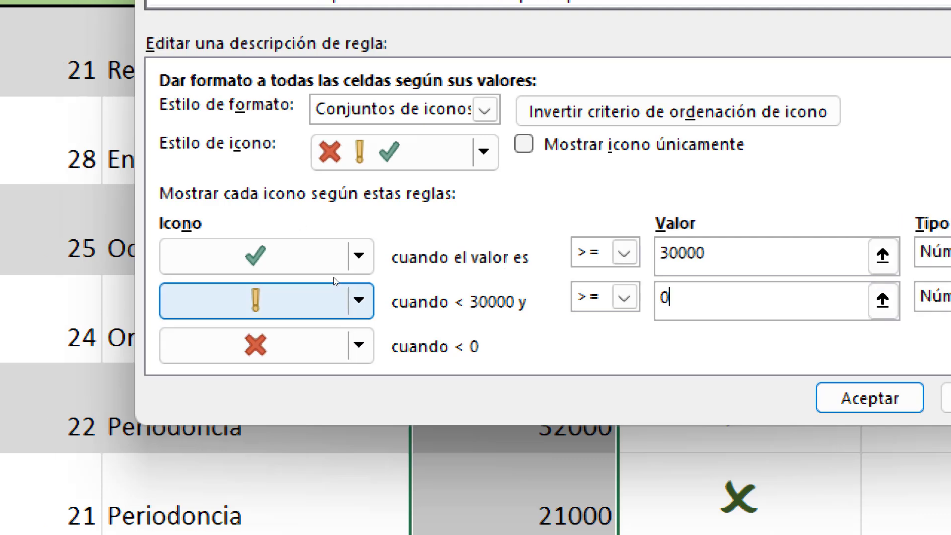
pyautogui.press('Tab')
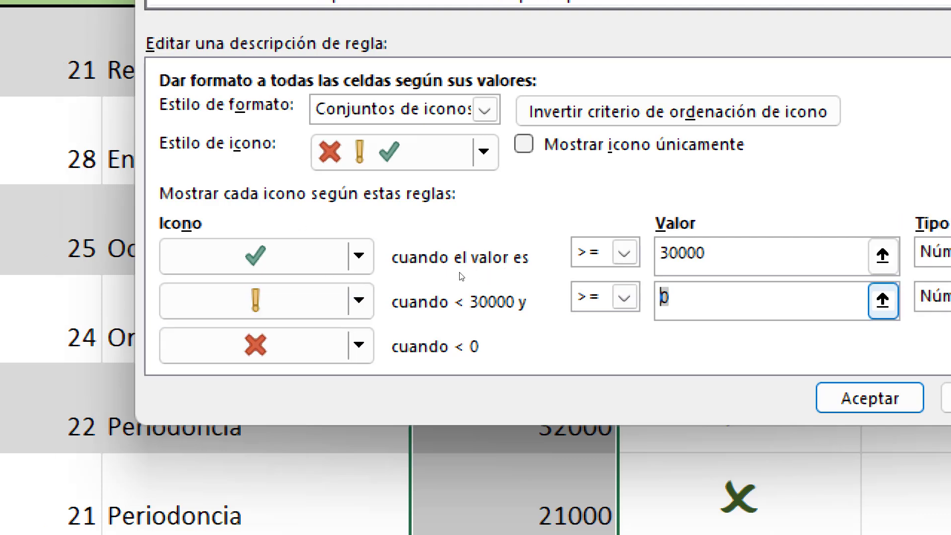
pyautogui.write('2')
pyautogui.write('0000')
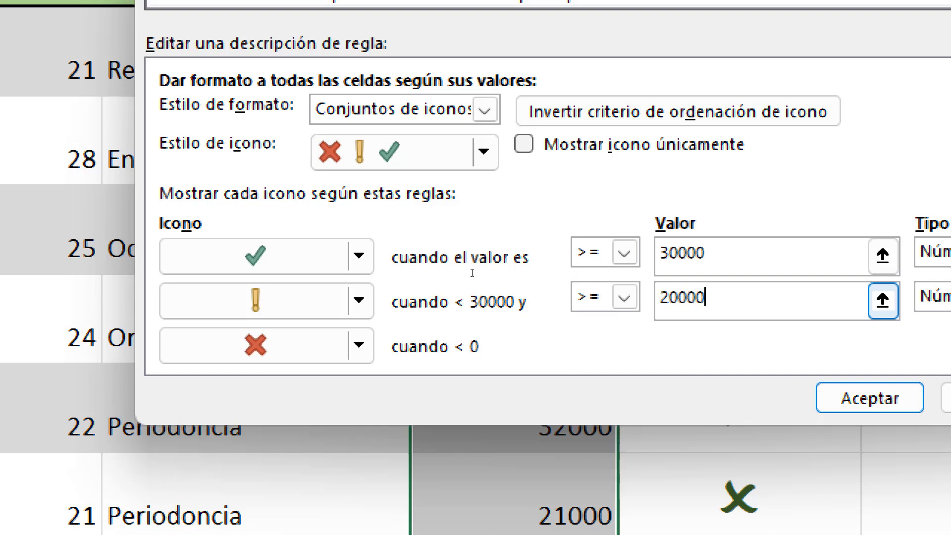
pyautogui.hotkey('shift', 'Tab')
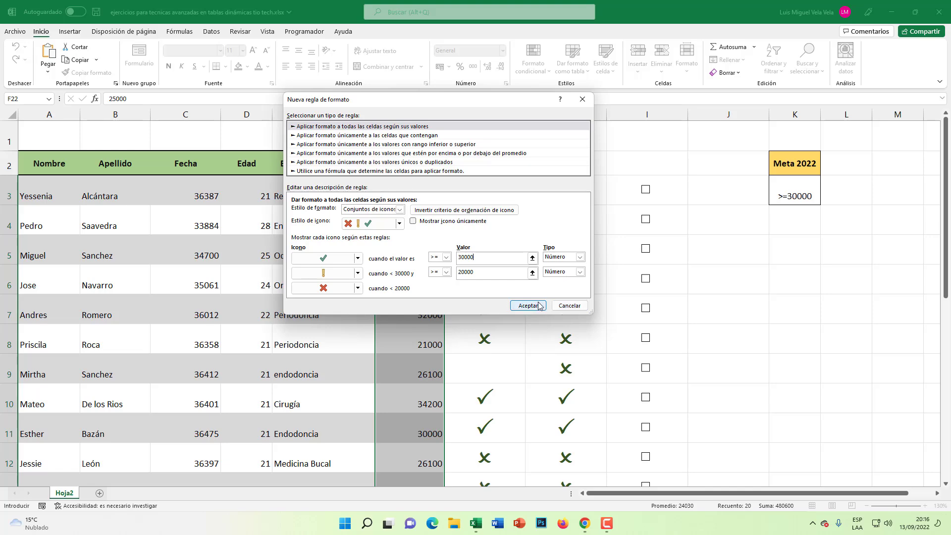
# Step: Apply the icon-set rule and review the icons on incomes F3:F6
pyautogui.click(530, 305)
pyautogui.click(498, 312)
pyautogui.scroll(-2, 441, 408)
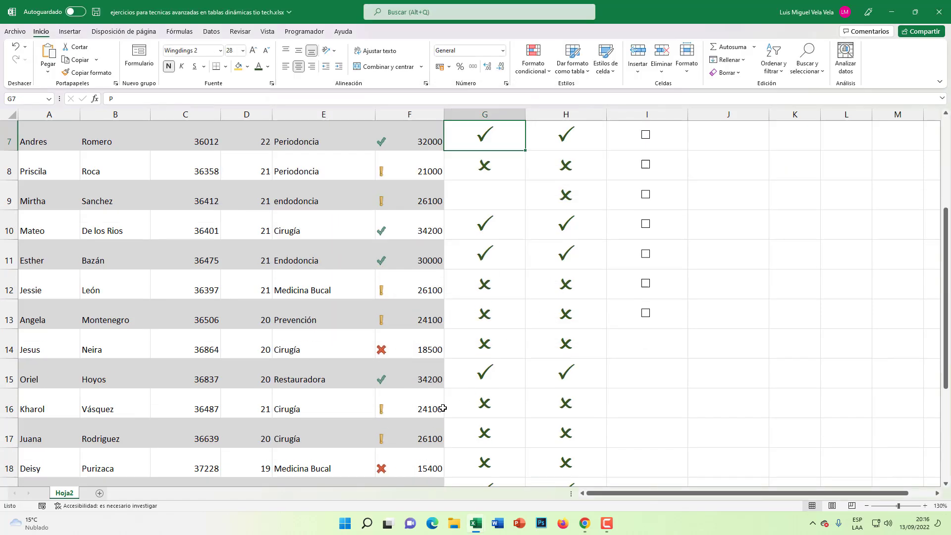
pyautogui.scroll(-2, 426, 409)
pyautogui.scroll(4, 417, 411)
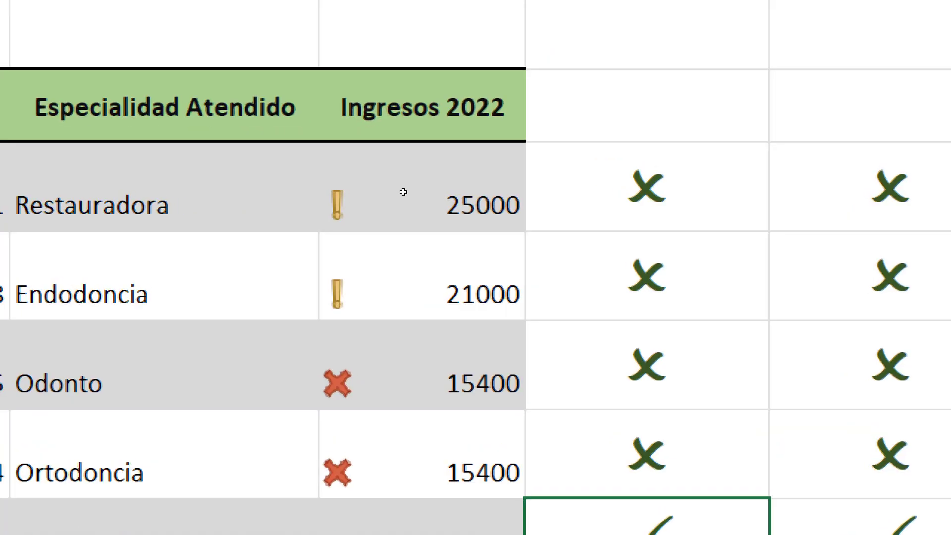
pyautogui.moveTo(403, 191); pyautogui.dragTo(403, 220)
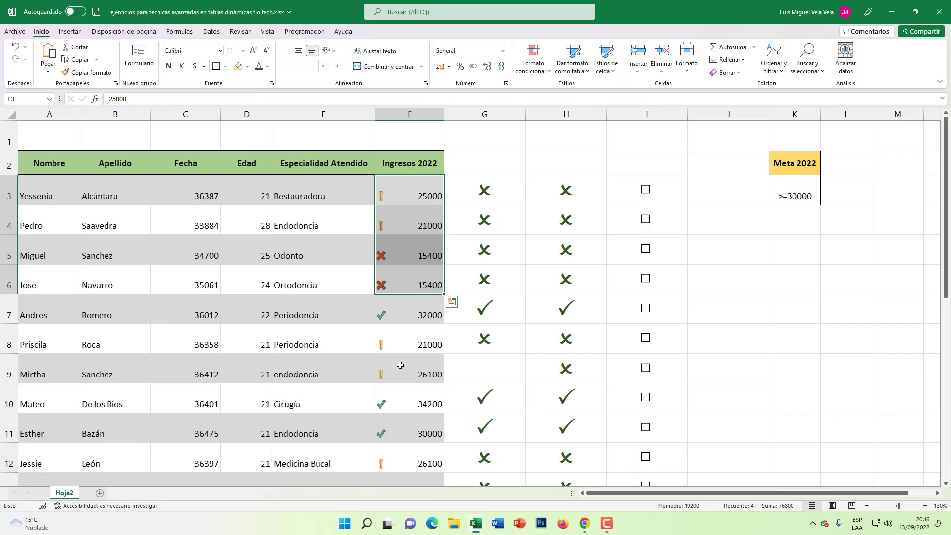
pyautogui.scroll(-1, 401, 359)
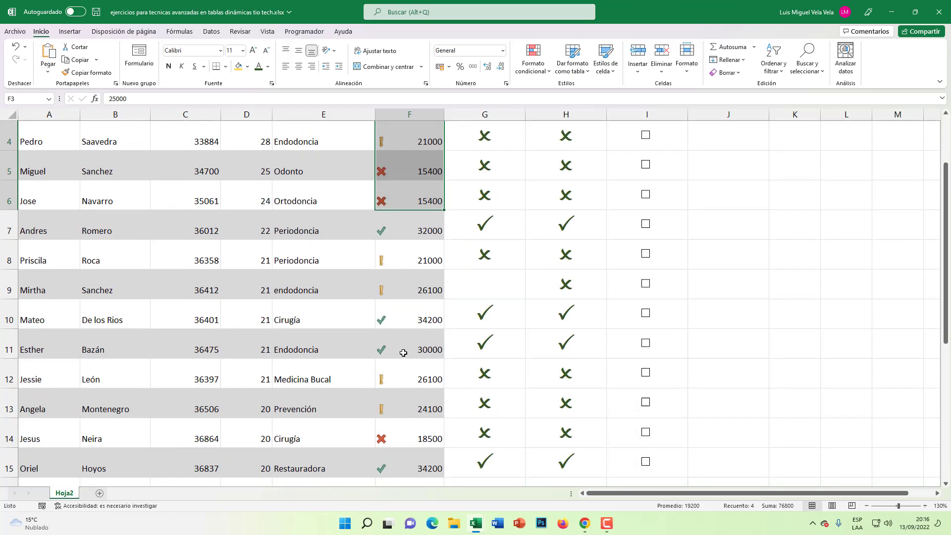
pyautogui.scroll(1, 417, 327)
pyautogui.scroll(-2, 420, 320)
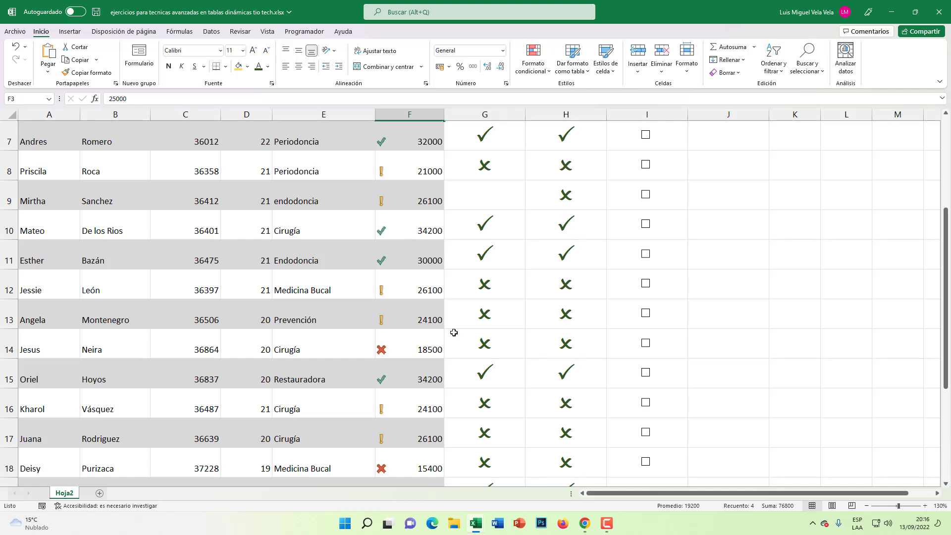
pyautogui.scroll(1, 401, 236)
# Step: Inspect the icons on incomes in F10, F11, F15, F18, F19 and F3:F6
pyautogui.click(402, 322)
pyautogui.click(400, 350)
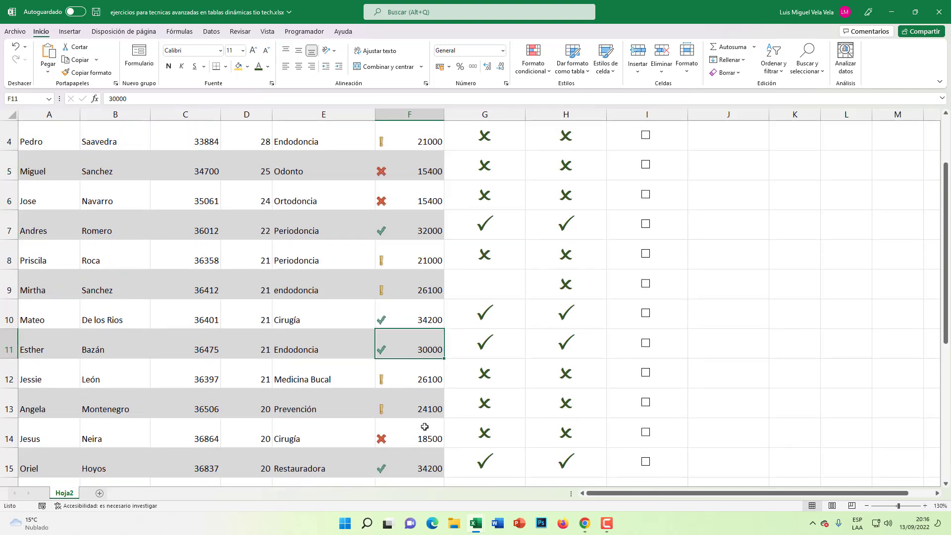
pyautogui.scroll(-1, 401, 352)
pyautogui.click(425, 371)
pyautogui.scroll(-2, 425, 371)
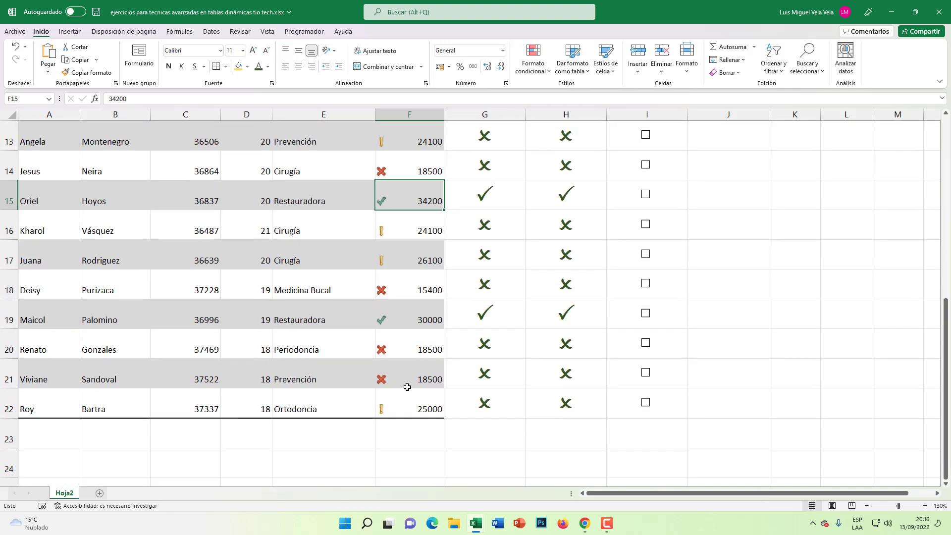
pyautogui.click(399, 292)
pyautogui.click(396, 317)
pyautogui.scroll(3, 397, 317)
pyautogui.scroll(1, 405, 280)
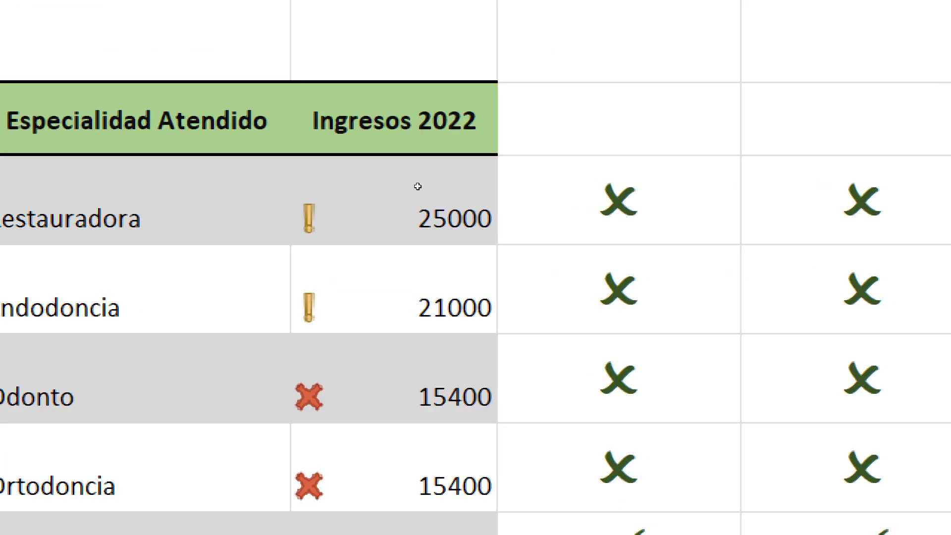
pyautogui.moveTo(416, 191); pyautogui.dragTo(411, 214)
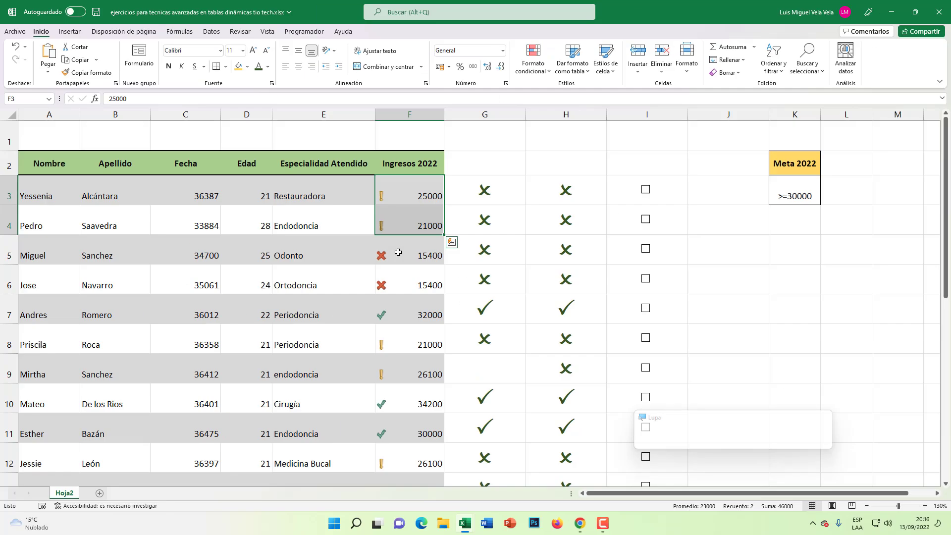
pyautogui.moveTo(414, 251); pyautogui.dragTo(414, 282)
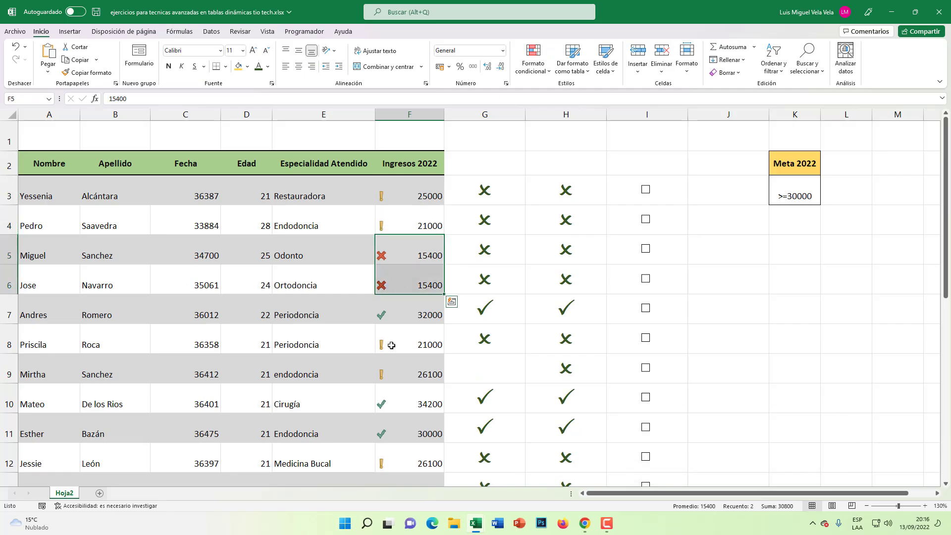
pyautogui.scroll(-2, 425, 376)
pyautogui.scroll(1, 424, 381)
pyautogui.scroll(1, 424, 393)
pyautogui.click(422, 225)
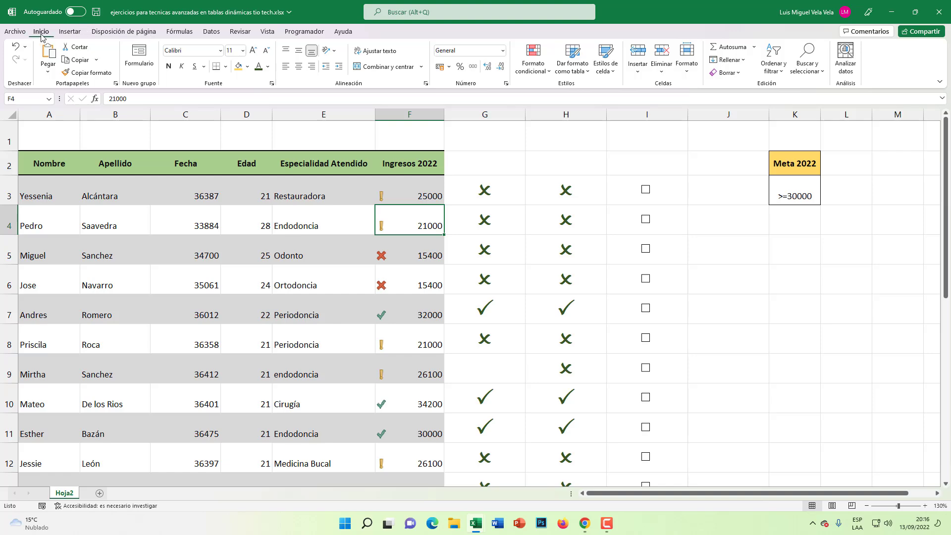
# Step: In Administrar reglas, list the rules for Esta hoja and edit the icon-set rule
pyautogui.click(534, 63)
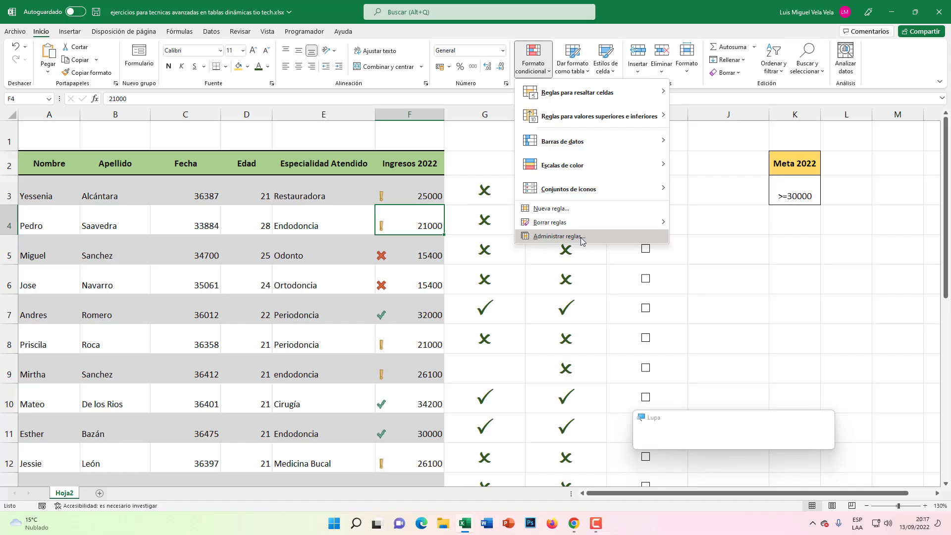
pyautogui.click(580, 240)
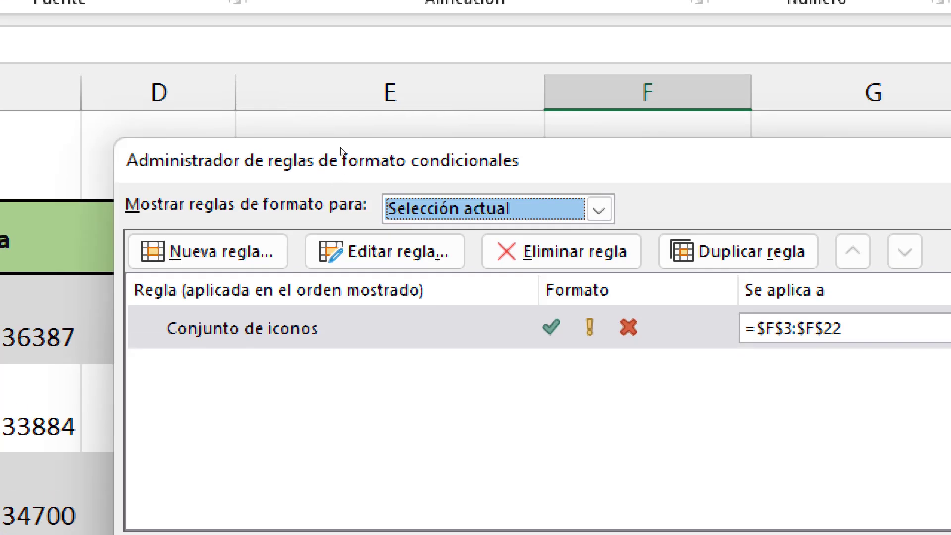
pyautogui.hotkey('alt', 'Down')
pyautogui.press('Down')
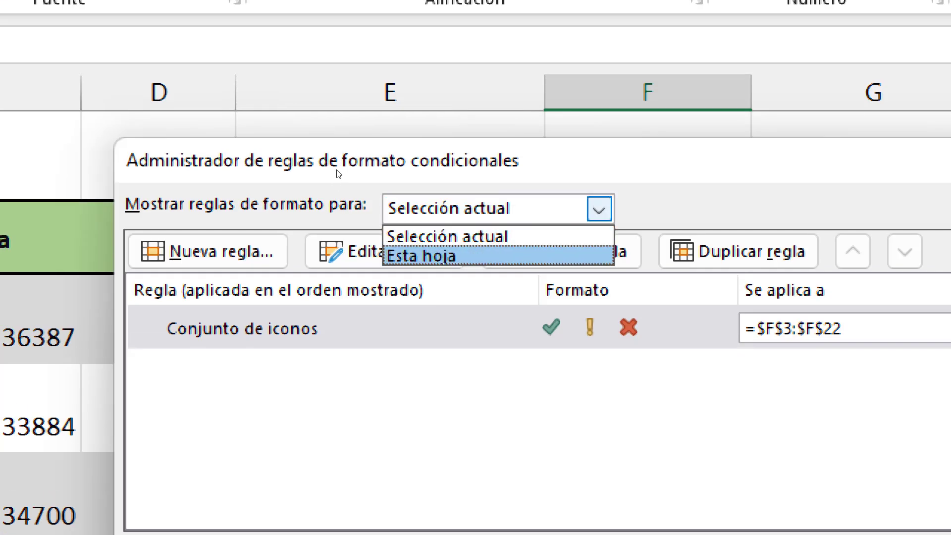
pyautogui.press('Return')
pyautogui.press('Tab')
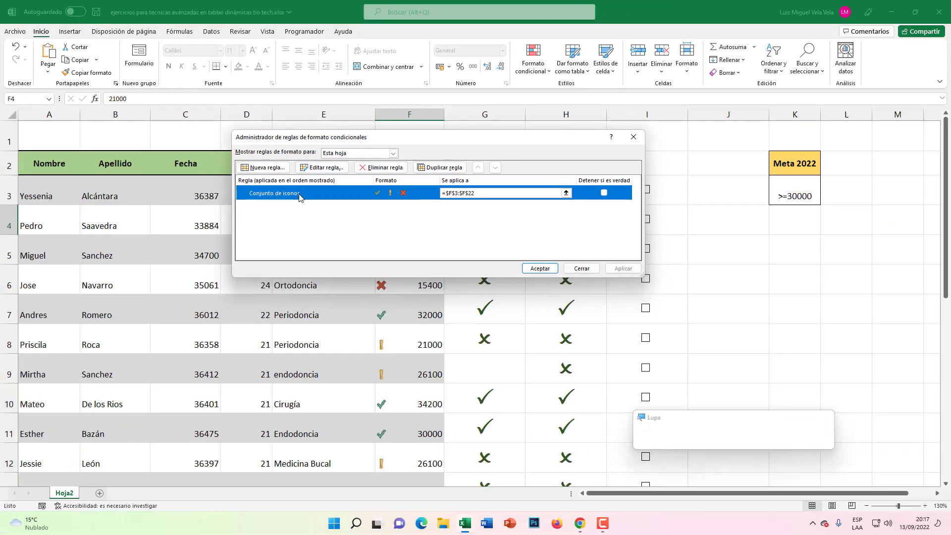
pyautogui.hotkey('alt', 'a')
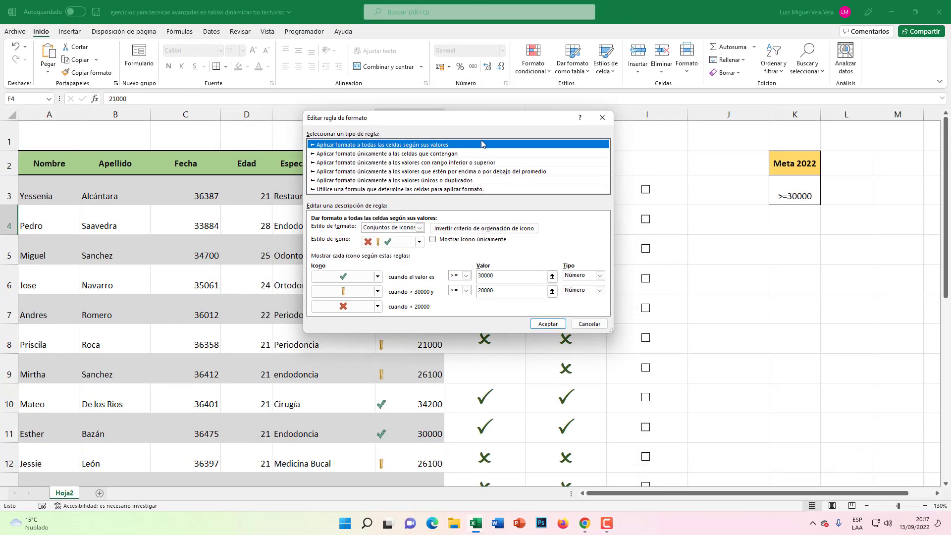
# Step: Tick Mostrar icono únicamente so only icons show, and confirm both dialogs
pyautogui.moveTo(447, 109); pyautogui.dragTo(550, 105)
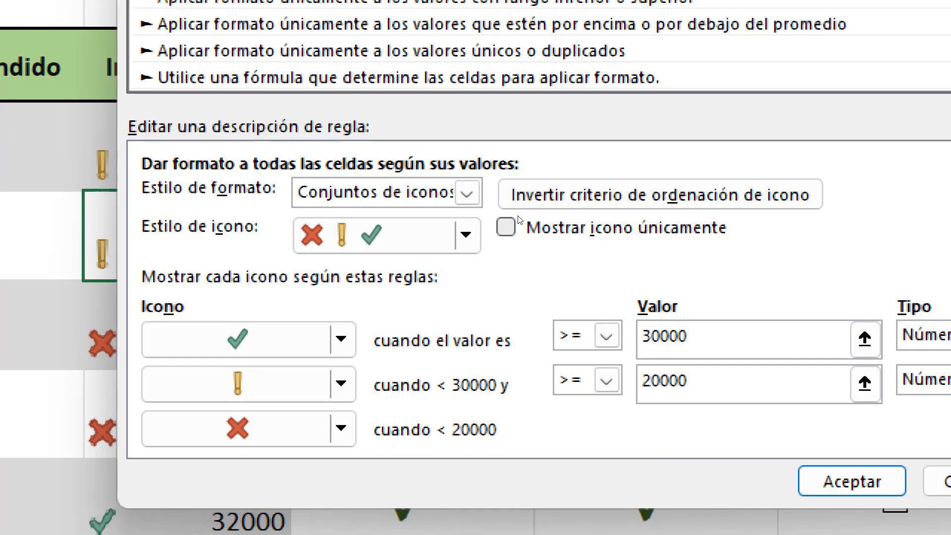
pyautogui.click(519, 219)
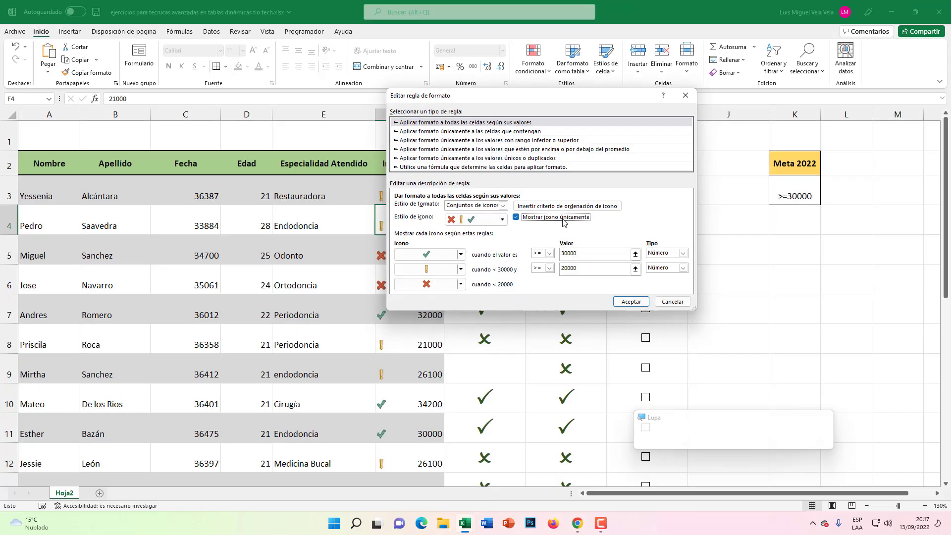
pyautogui.press('super+Escape')
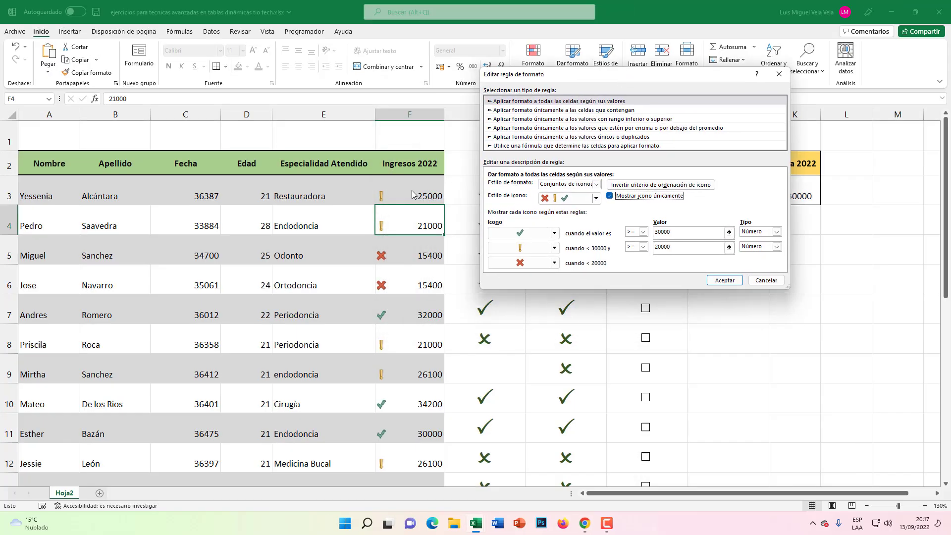
pyautogui.press('super+plus')
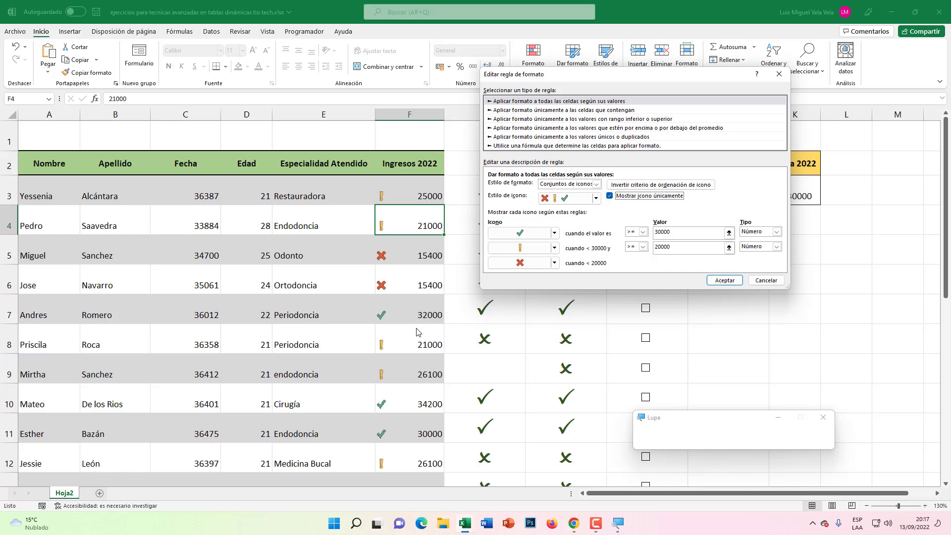
pyautogui.press('super+Escape')
pyautogui.click(724, 281)
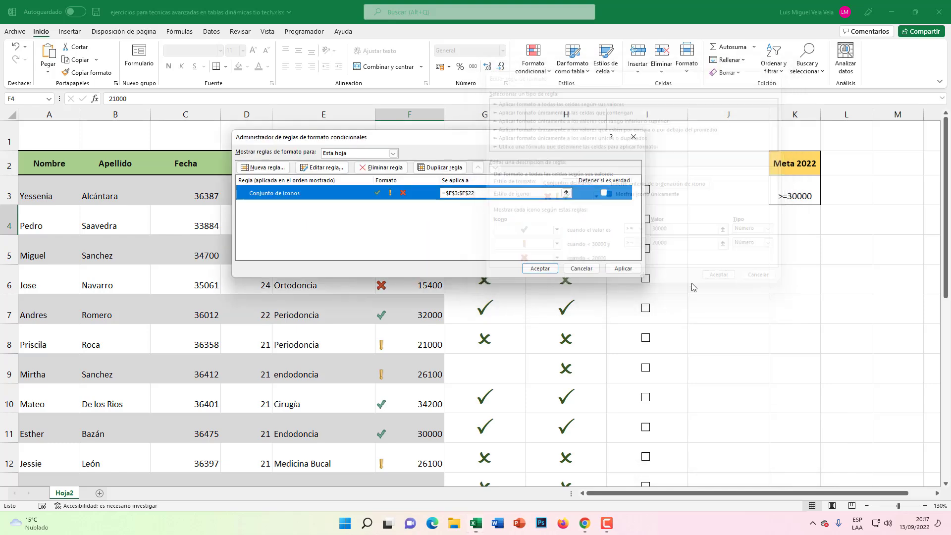
pyautogui.click(540, 268)
pyautogui.click(396, 338)
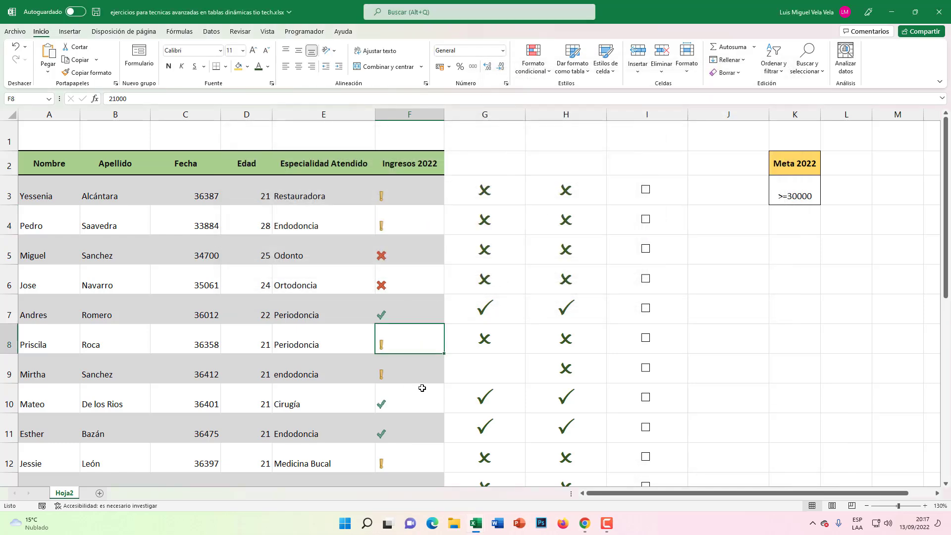
pyautogui.scroll(-3, 418, 375)
pyautogui.scroll(3, 418, 376)
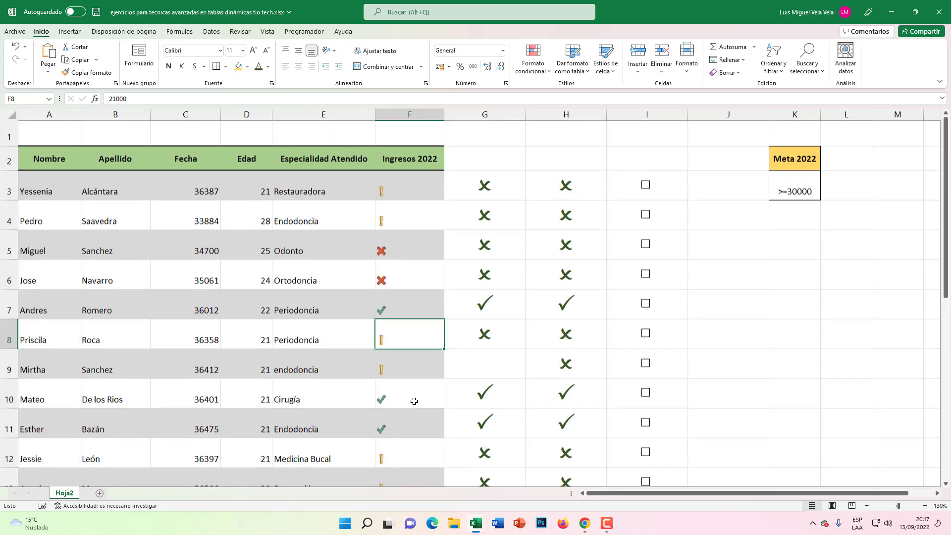
pyautogui.moveTo(412, 198); pyautogui.dragTo(420, 457)
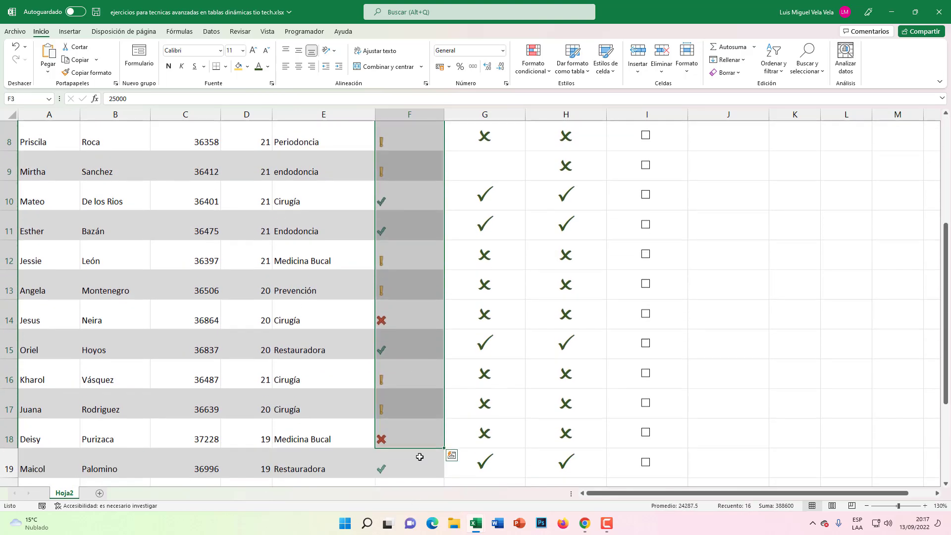
pyautogui.scroll(3, 420, 457)
pyautogui.click(406, 309)
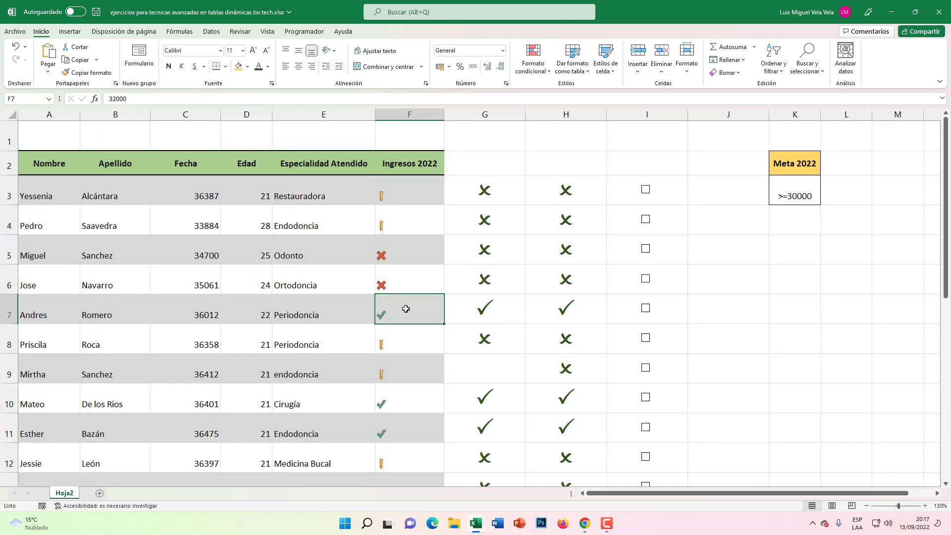